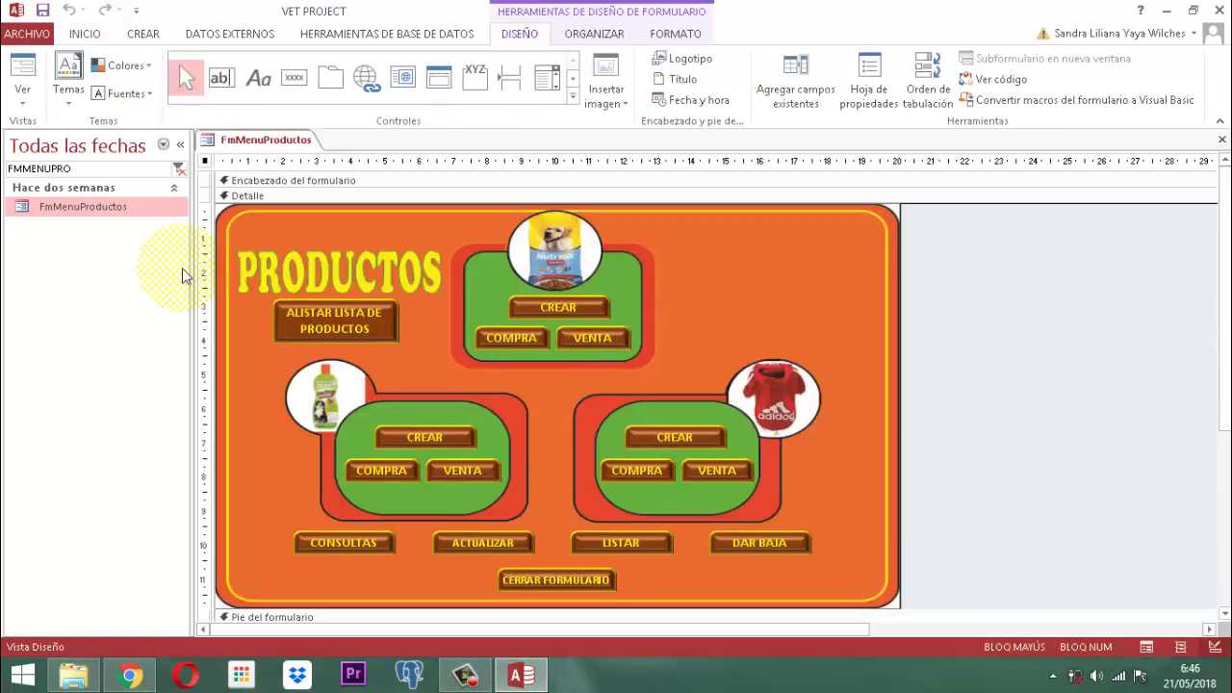
Step: Select the top CREAR button in the FmMenuProductos design
{"action": "left_click", "coordinate": [569, 308]}
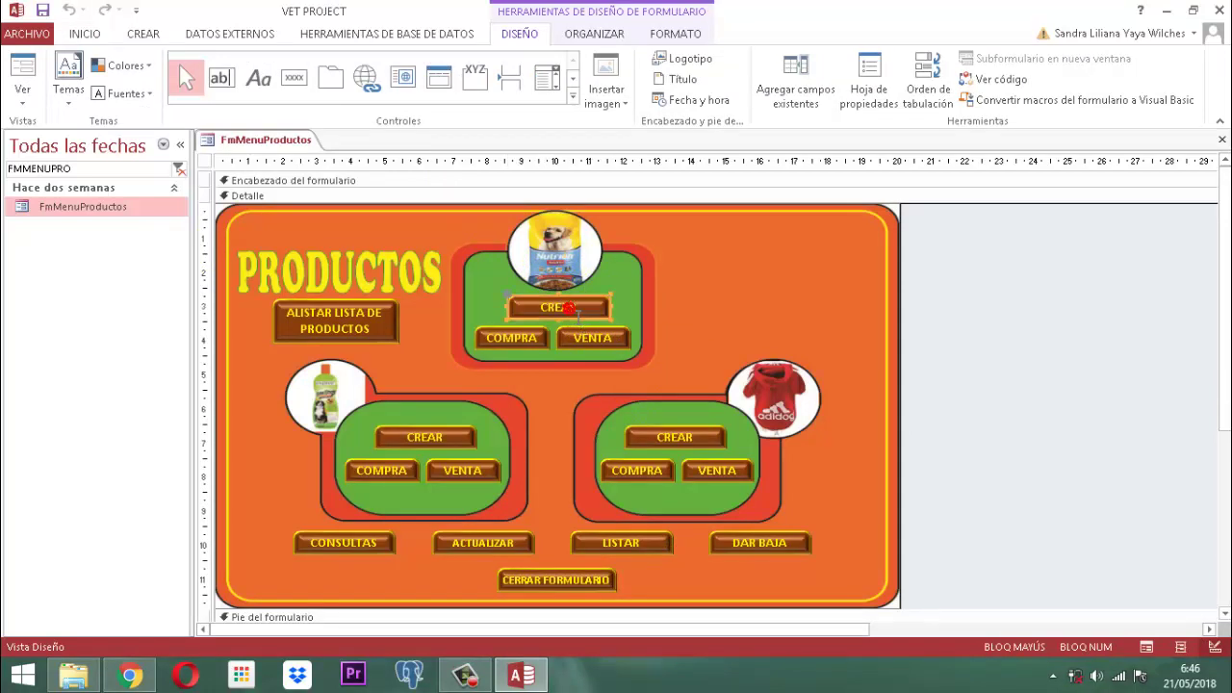
Step: Open the Al hacer clic event code of the top CREAR button from its property sheet
{"action": "left_click", "coordinate": [869, 82]}
{"action": "left_click", "coordinate": [1019, 220]}
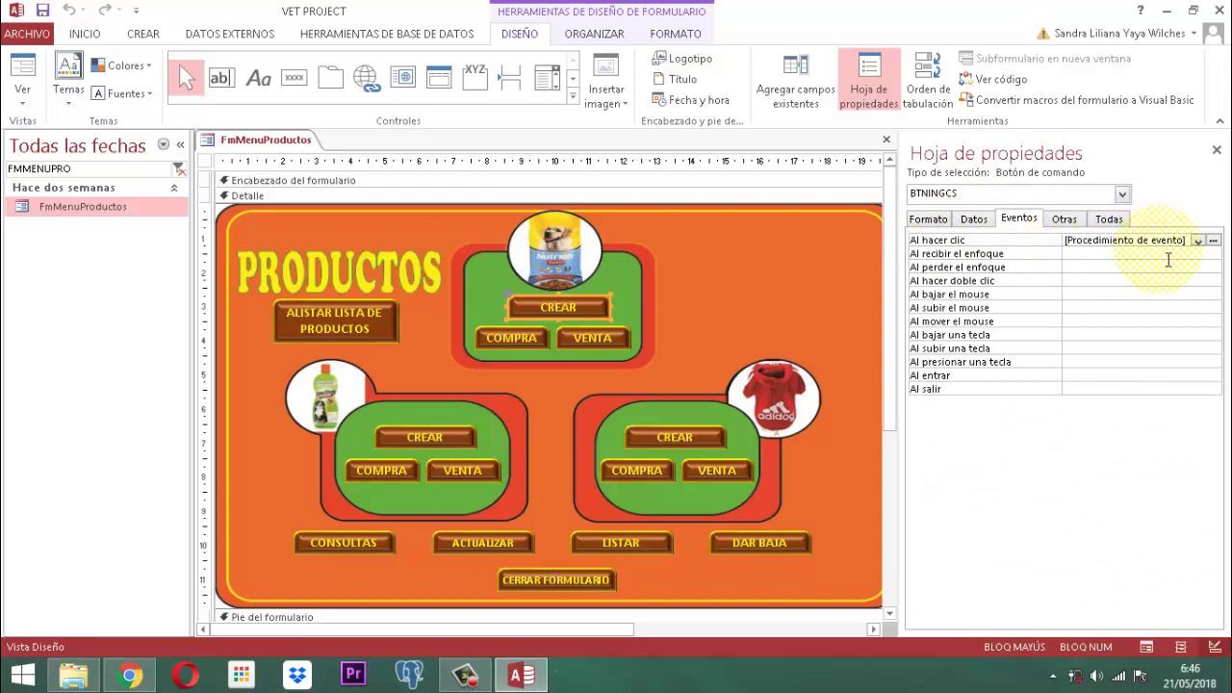
{"action": "left_click", "coordinate": [1213, 239]}
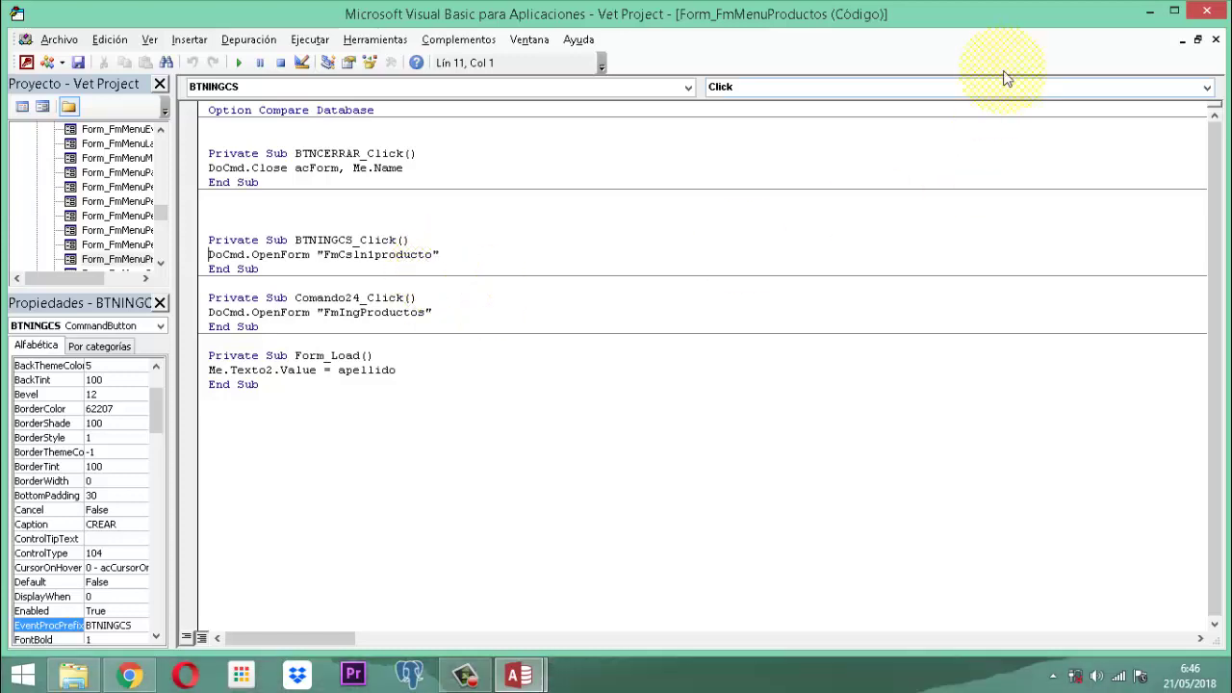
Step: Close the VBA editor and property sheet, then save and close FmMenuProductos
{"action": "left_click", "coordinate": [1210, 11]}
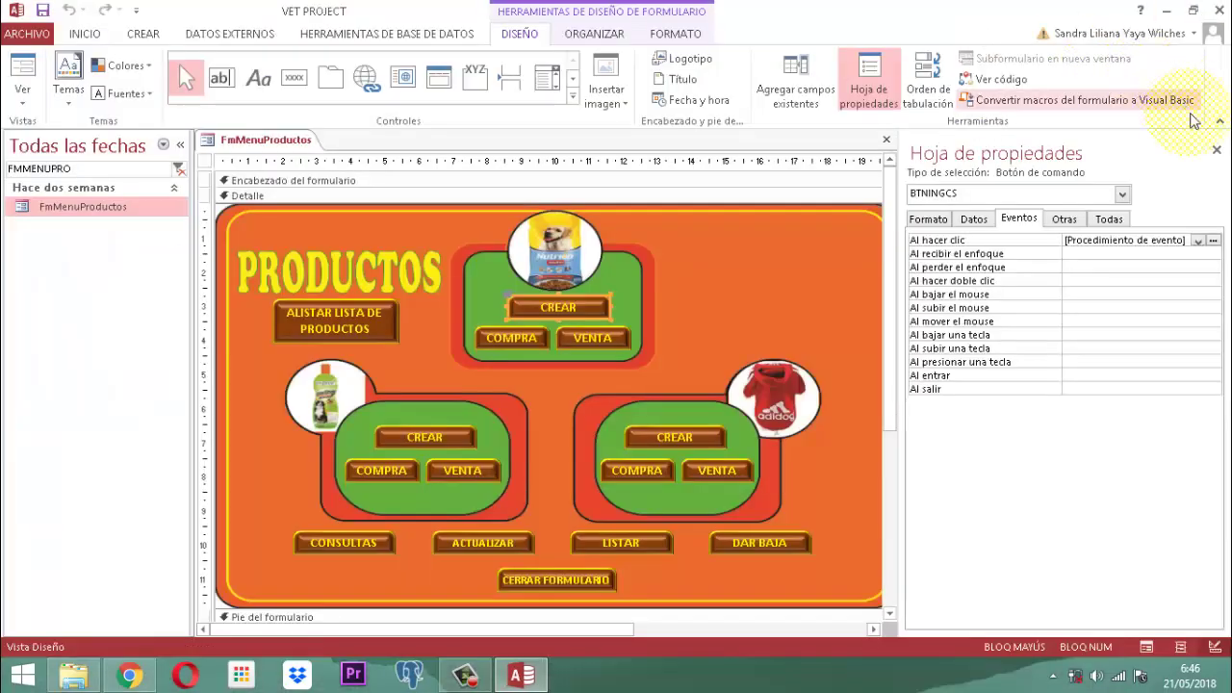
{"action": "left_click", "coordinate": [1217, 150]}
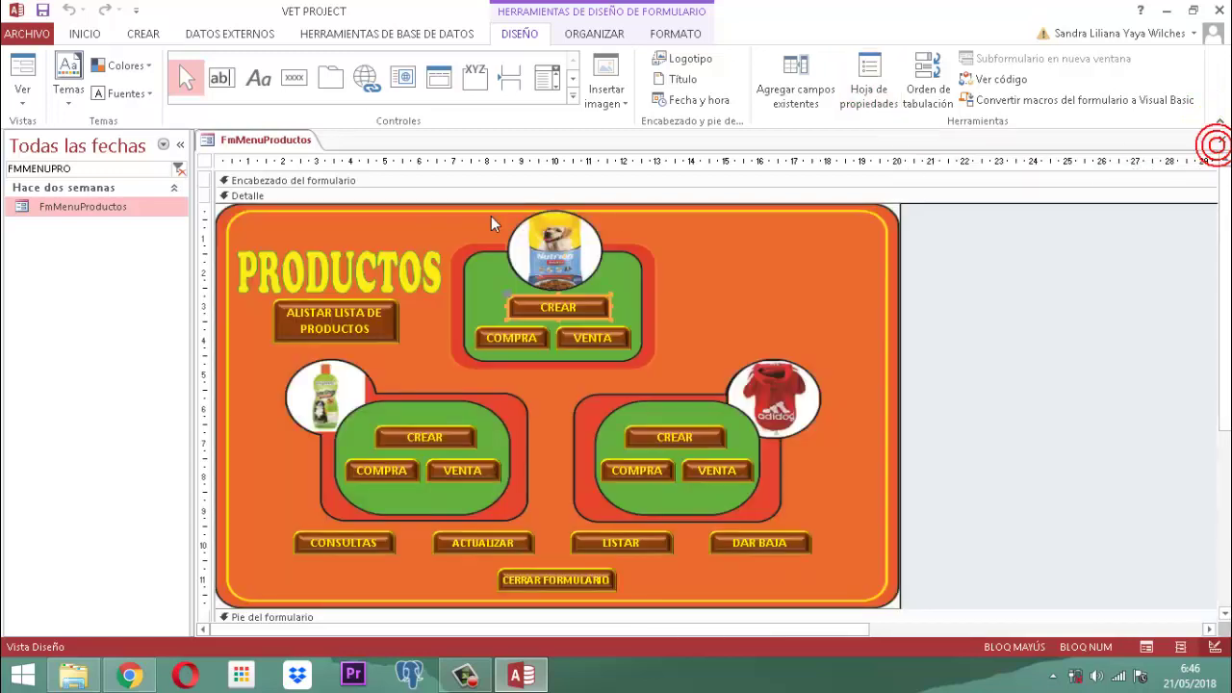
{"action": "right_click", "coordinate": [265, 141]}
{"action": "left_click", "coordinate": [316, 156]}
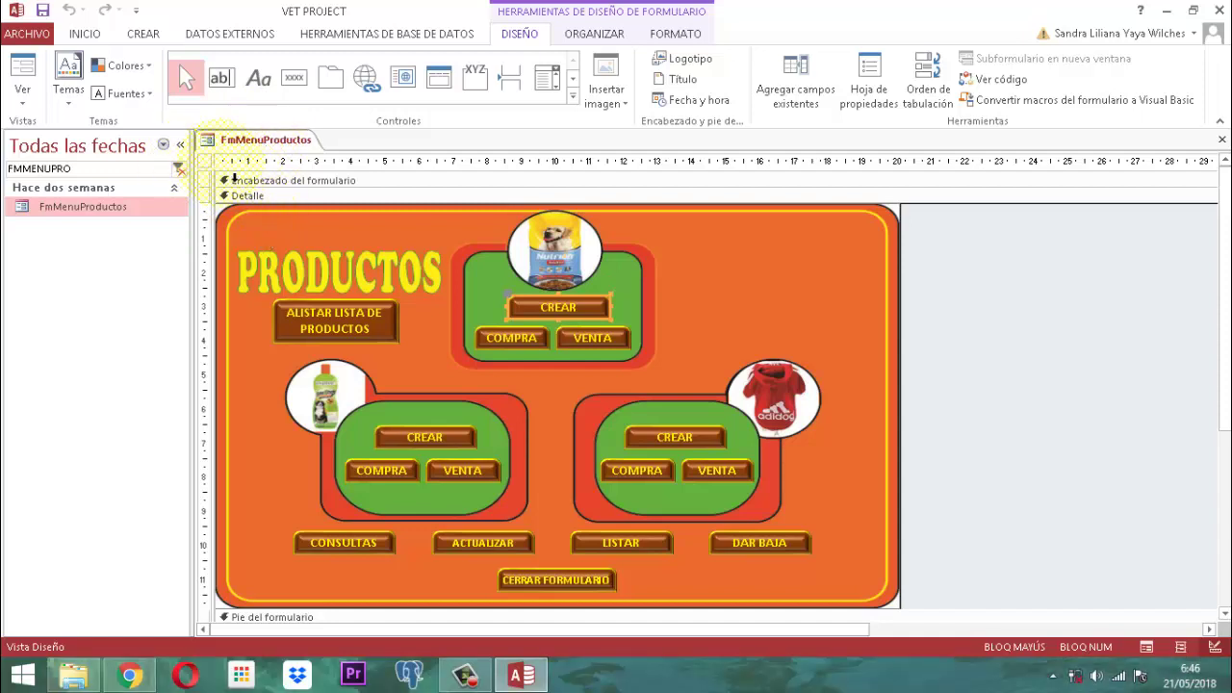
{"action": "right_click", "coordinate": [232, 146]}
{"action": "left_click", "coordinate": [276, 185]}
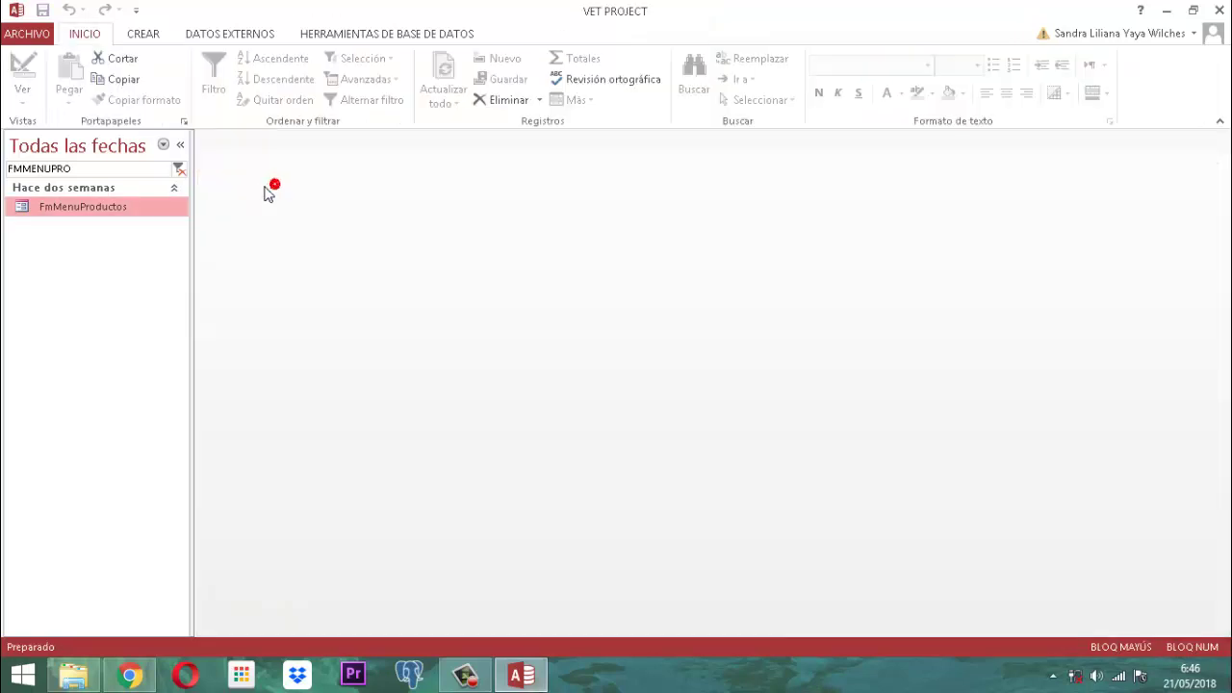
Step: Search the navigation pane for 'PANEL PRIN', open PANEL PRINCIPAL and accept the credentials notice
{"action": "left_click", "coordinate": [178, 168]}
{"action": "type", "text": "PANEL PRIN"}
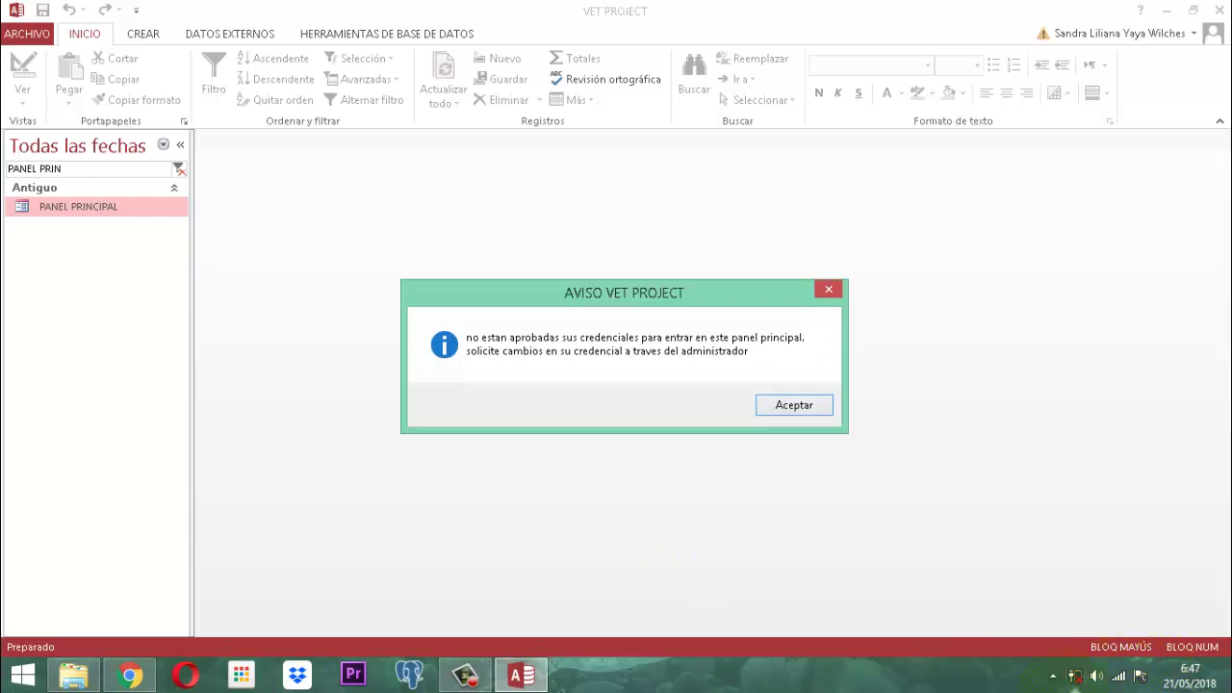
{"action": "left_click", "coordinate": [809, 408]}
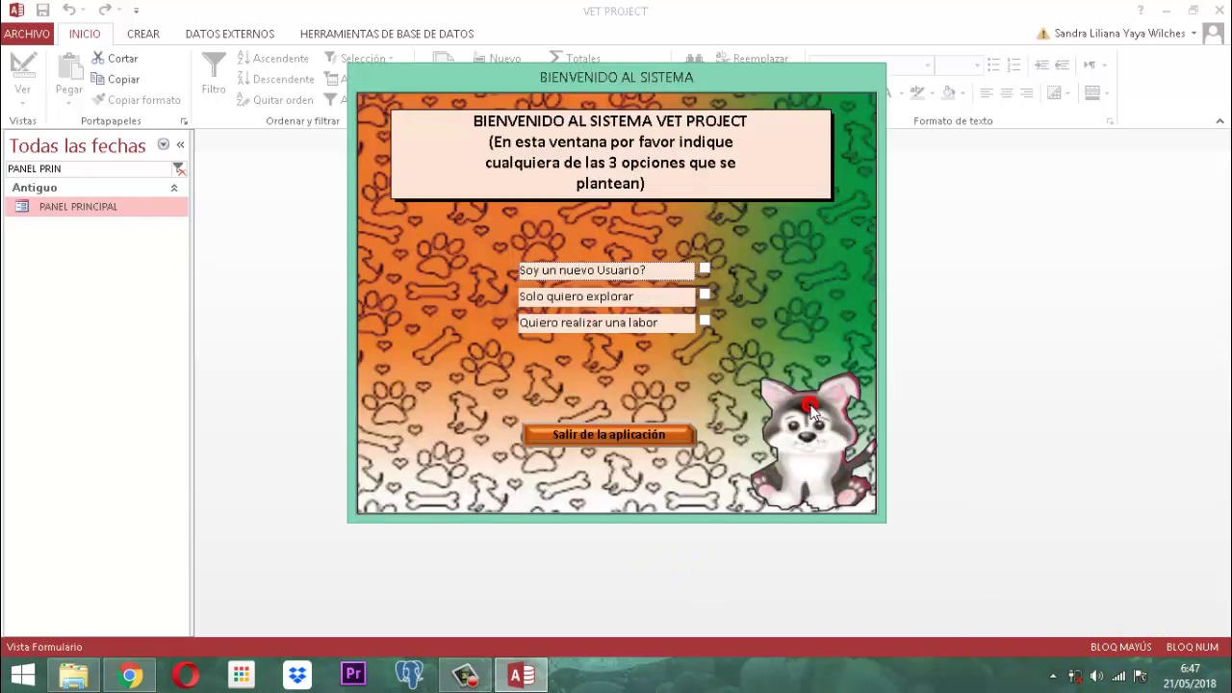
Step: Choose Quiero realizar una labor and log in as a listed user with their password
{"action": "left_click", "coordinate": [704, 321]}
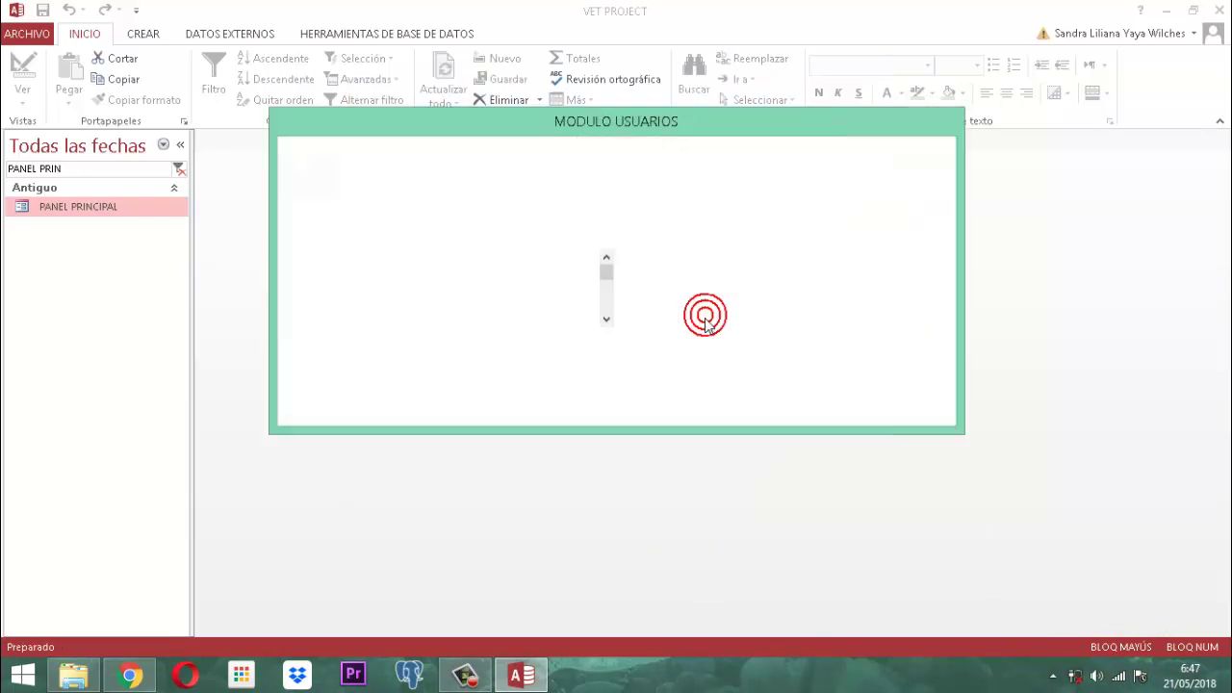
{"action": "scroll", "coordinate": [373, 289], "scroll_direction": "down", "scroll_amount": 2}
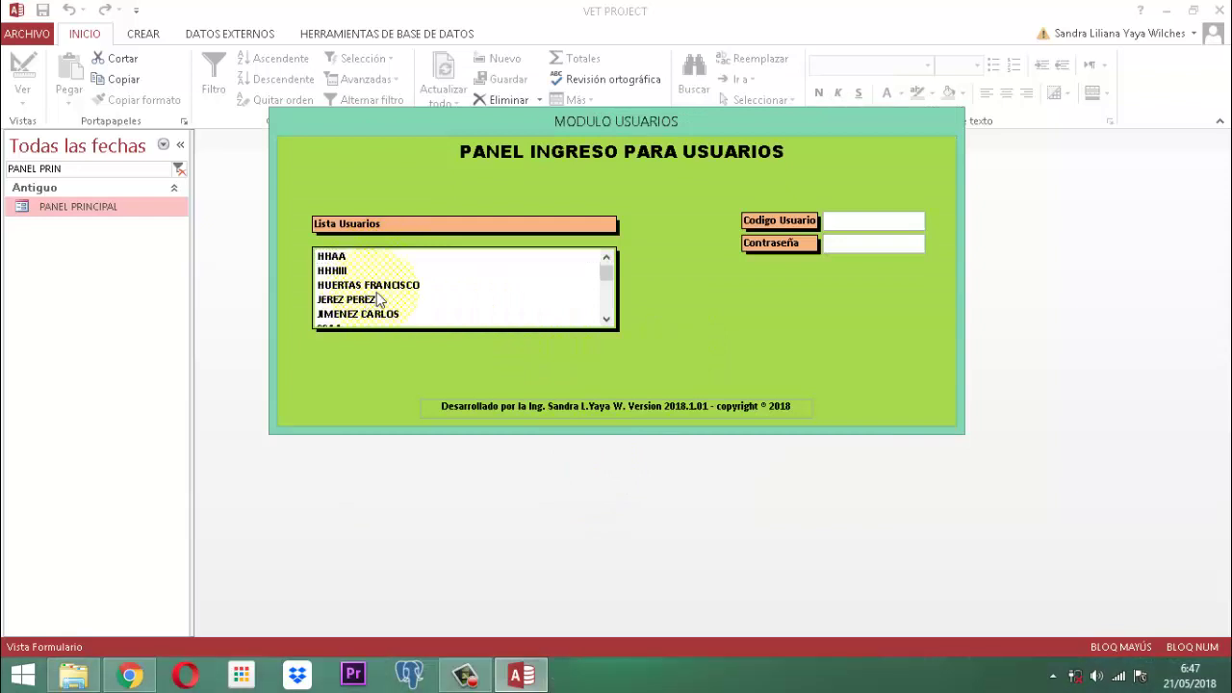
{"action": "left_click", "coordinate": [374, 308]}
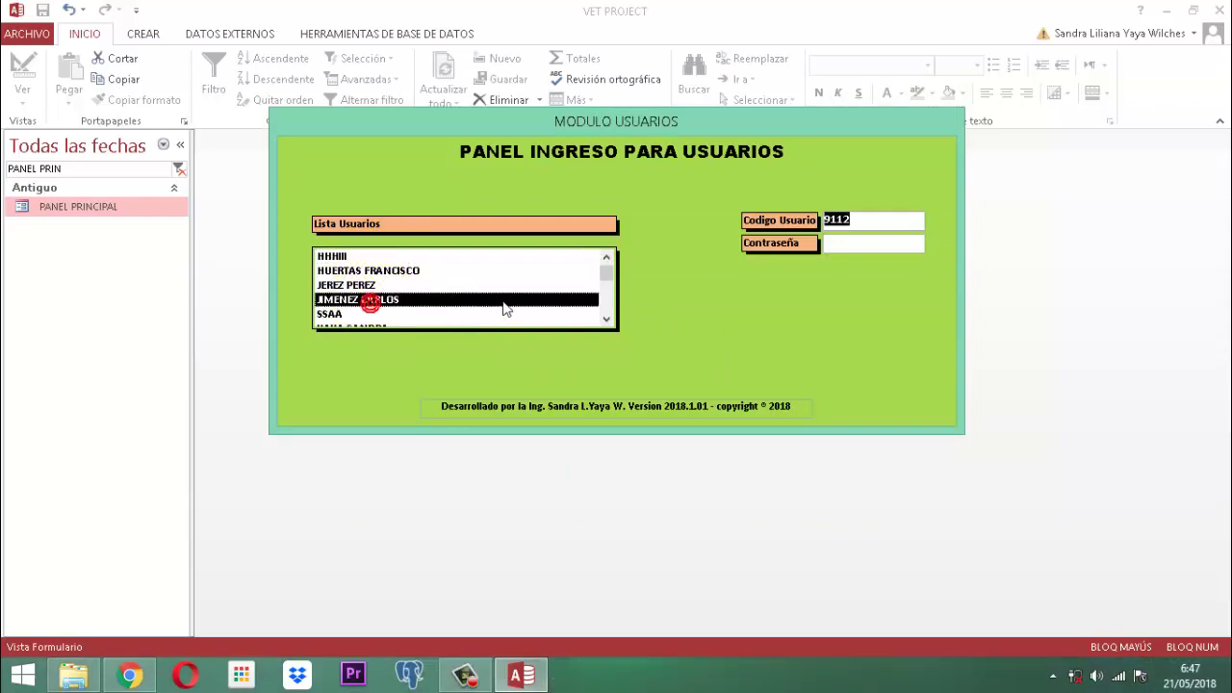
{"action": "type", "text": "123"}
{"action": "key", "text": "Return"}
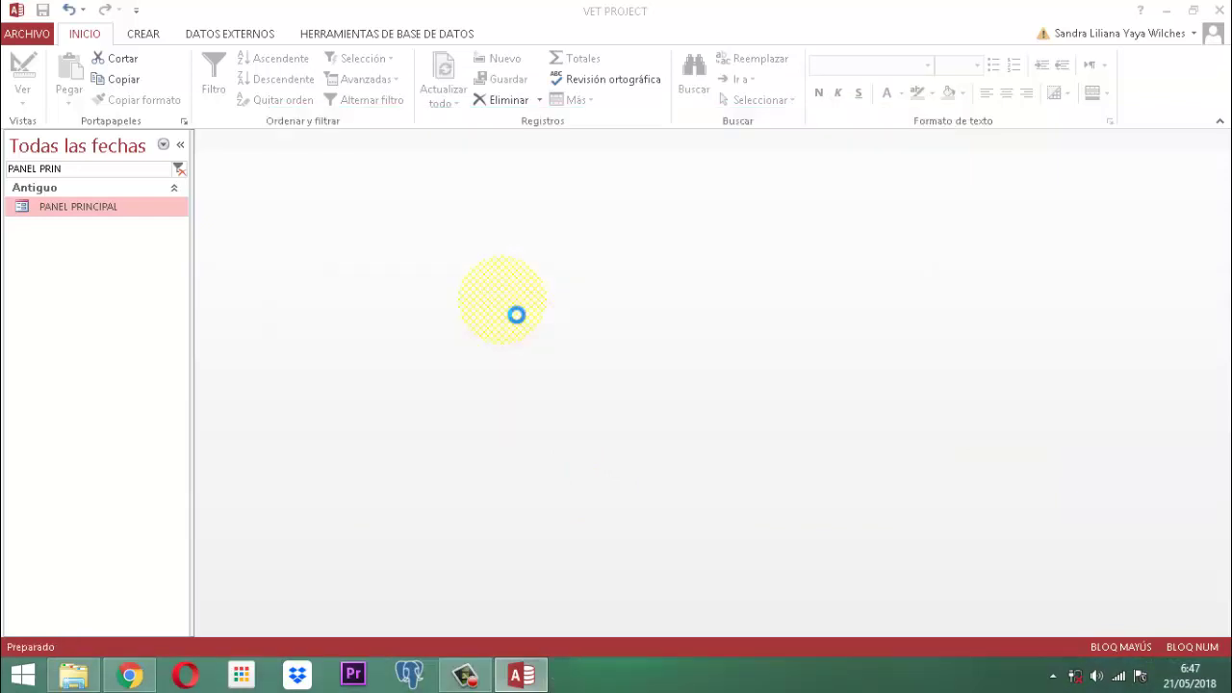
{"action": "key", "text": "Return"}
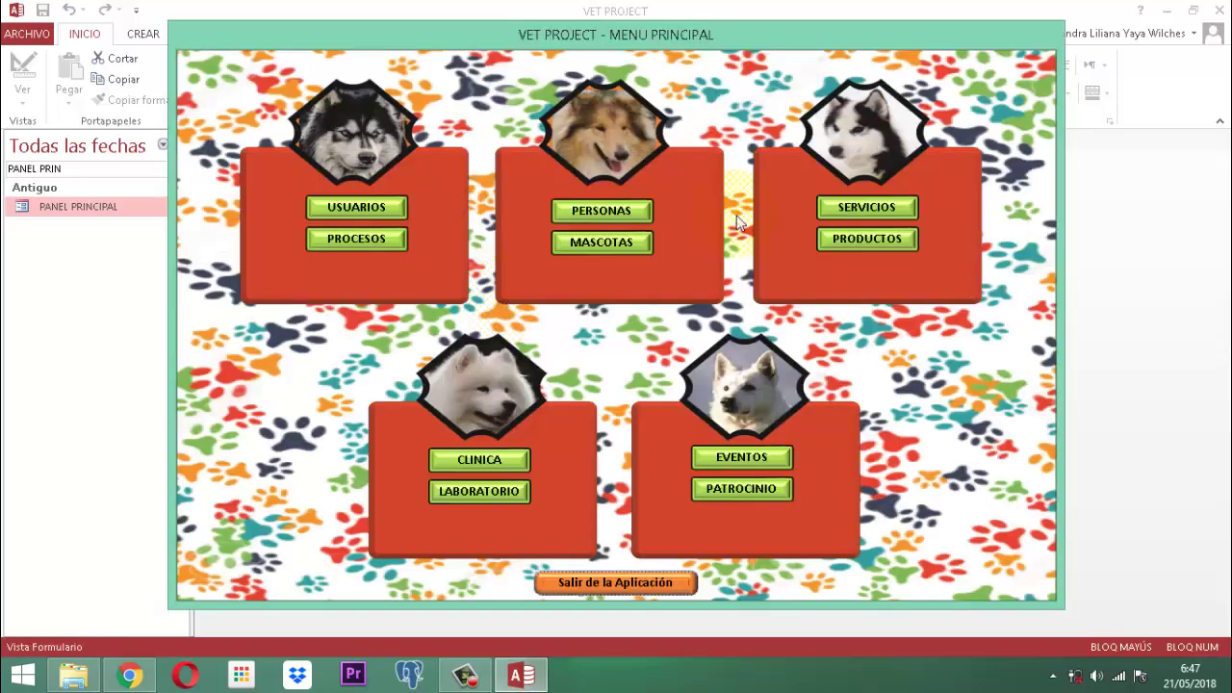
Step: Go to PRODUCTOS in the main menu and open the top CREAR concentrate product list
{"action": "left_click", "coordinate": [878, 241]}
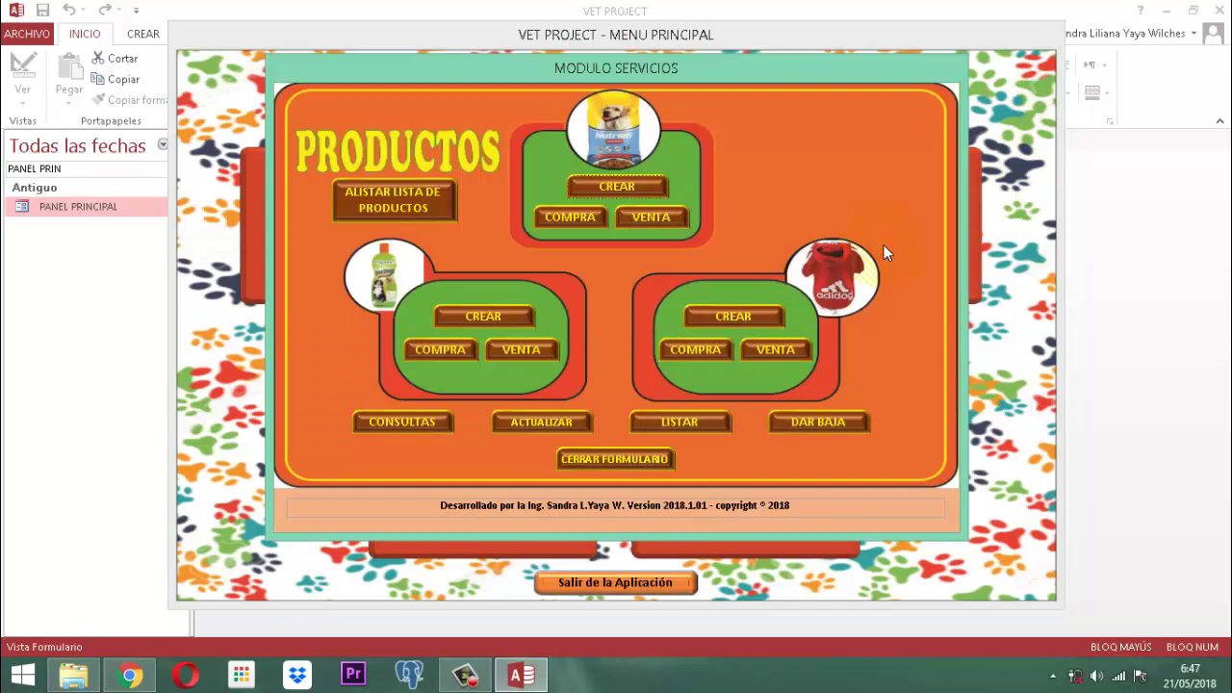
{"action": "left_click", "coordinate": [614, 183]}
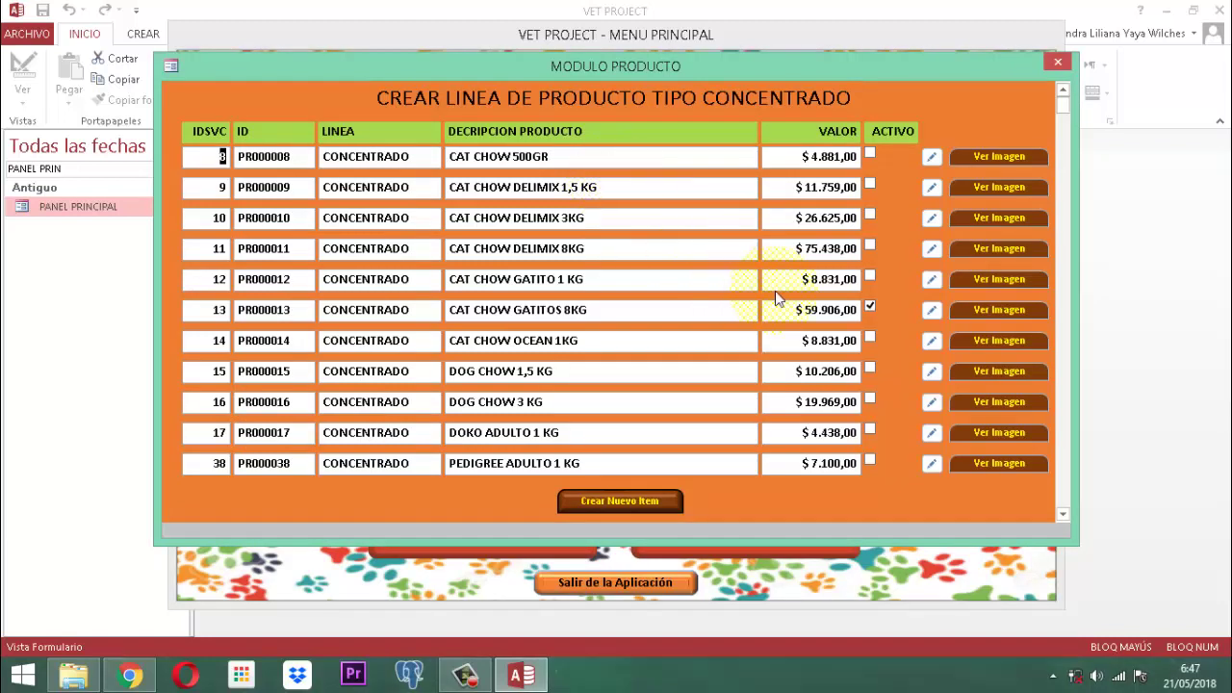
Step: Mark product 10 Activo, view and close its PR000010 image, then postpone the Malwarebytes prompt
{"action": "scroll", "coordinate": [730, 296], "scroll_direction": "down", "scroll_amount": 2}
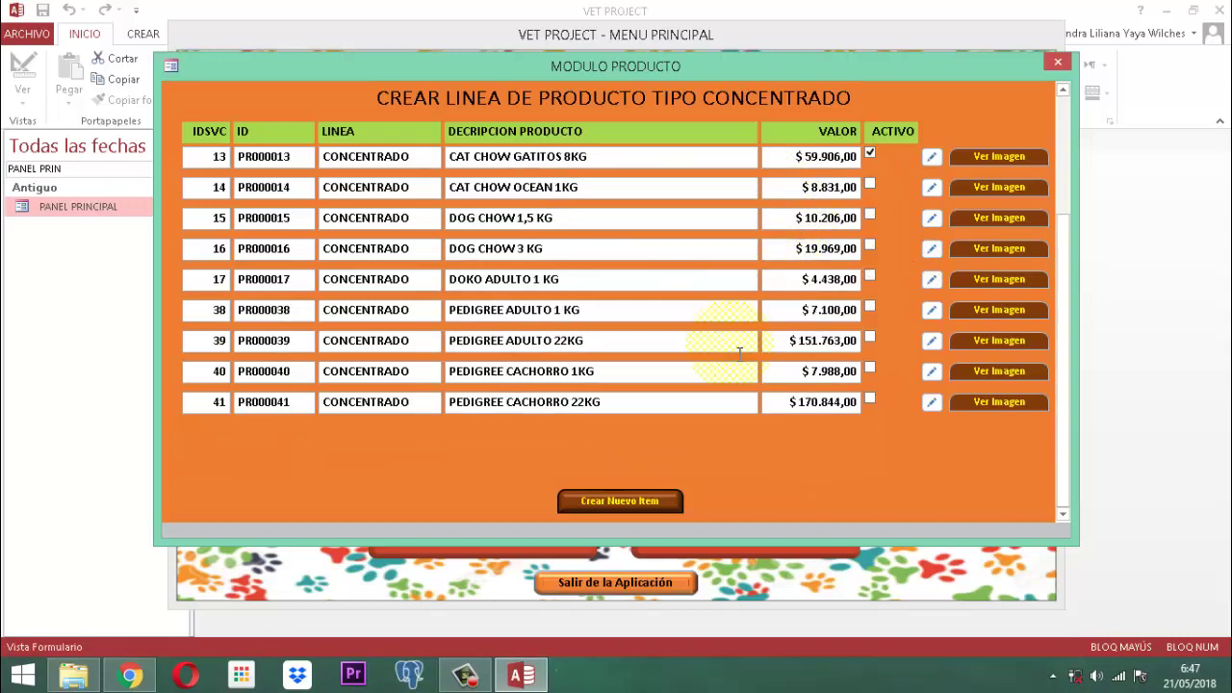
{"action": "scroll", "coordinate": [610, 418], "scroll_direction": "up", "scroll_amount": 2}
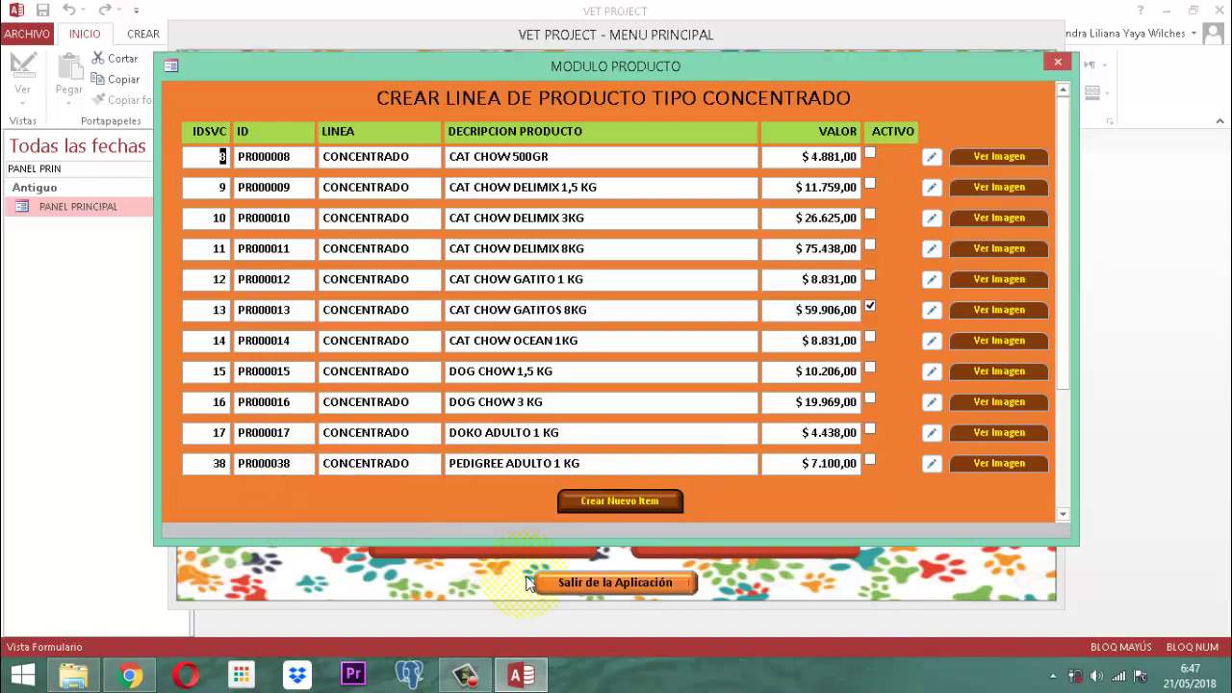
{"action": "scroll", "coordinate": [527, 583], "scroll_direction": "down", "scroll_amount": 1}
{"action": "scroll", "coordinate": [528, 582], "scroll_direction": "up", "scroll_amount": 1}
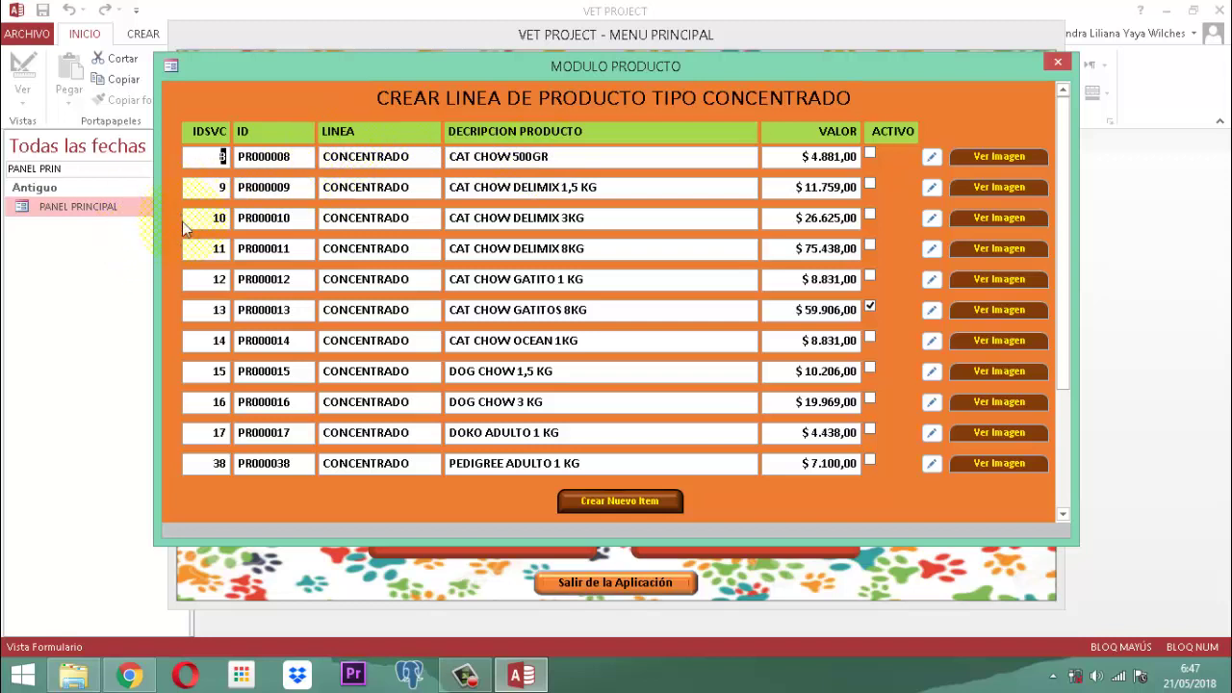
{"action": "left_click", "coordinate": [212, 219]}
{"action": "left_click", "coordinate": [932, 219]}
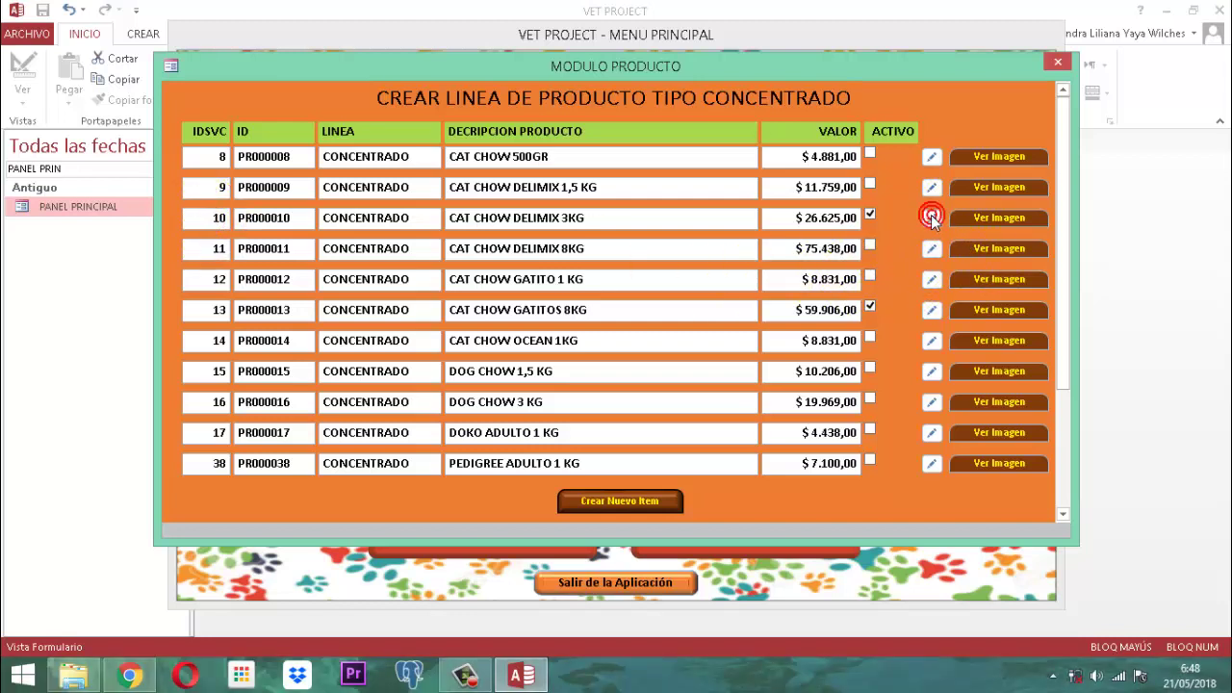
{"action": "left_click", "coordinate": [1016, 216]}
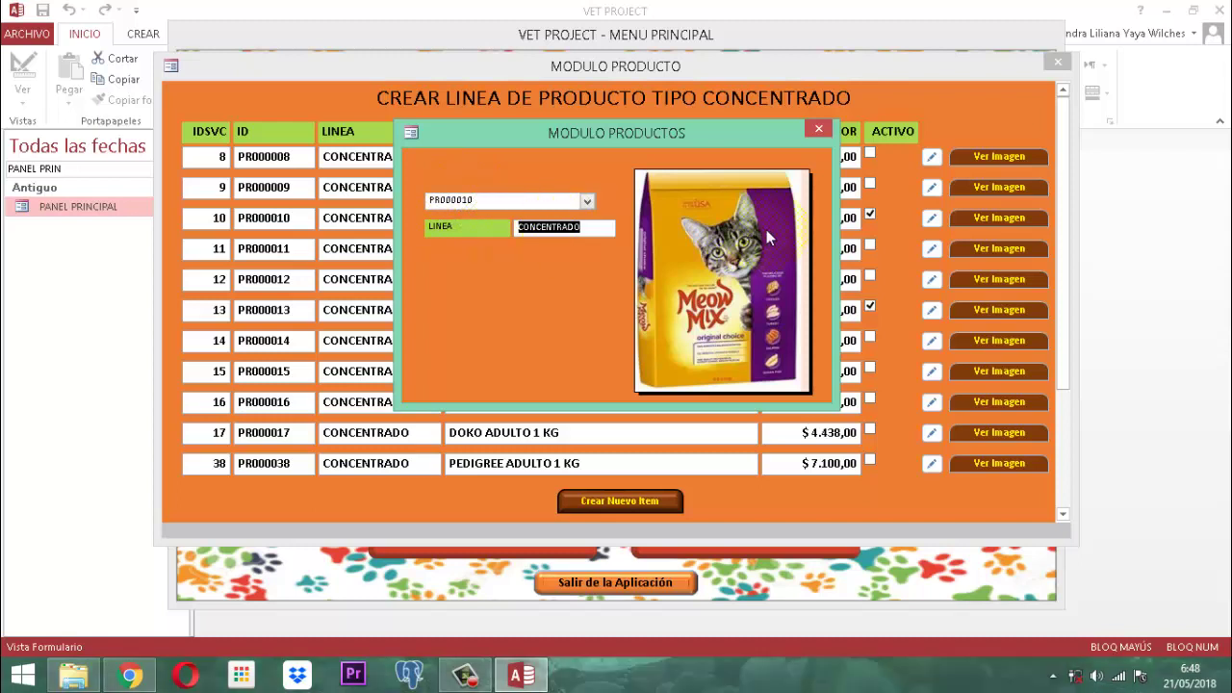
{"action": "left_click", "coordinate": [817, 128]}
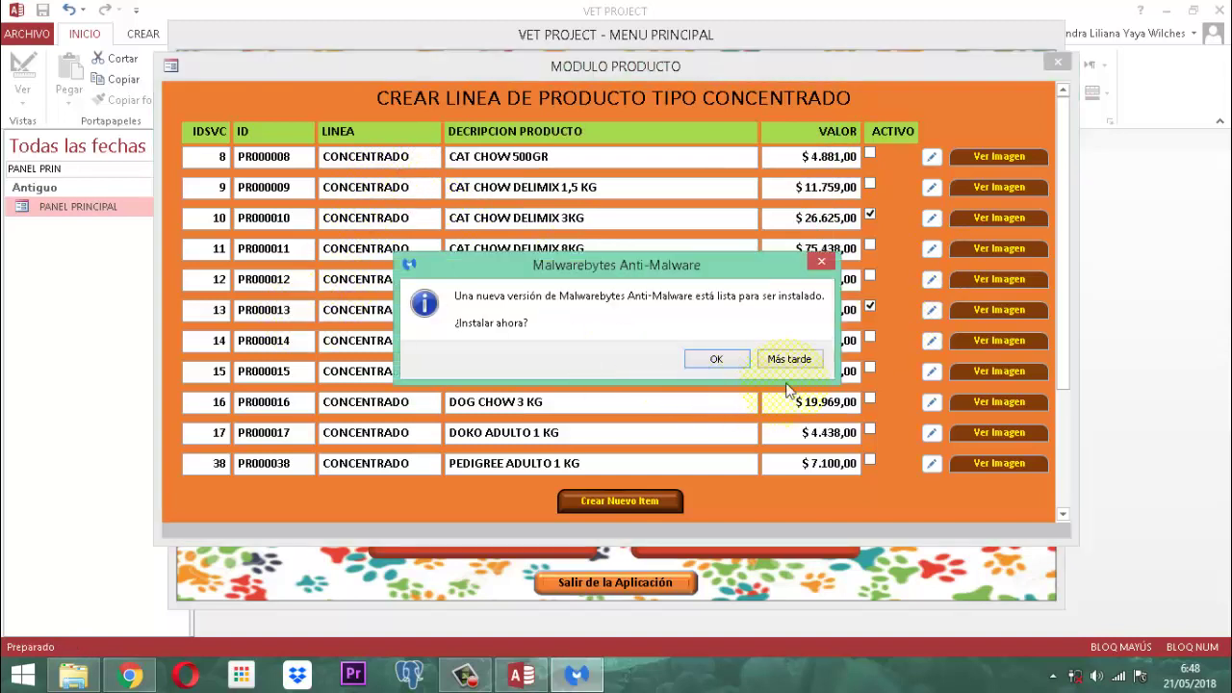
{"action": "left_click", "coordinate": [791, 357]}
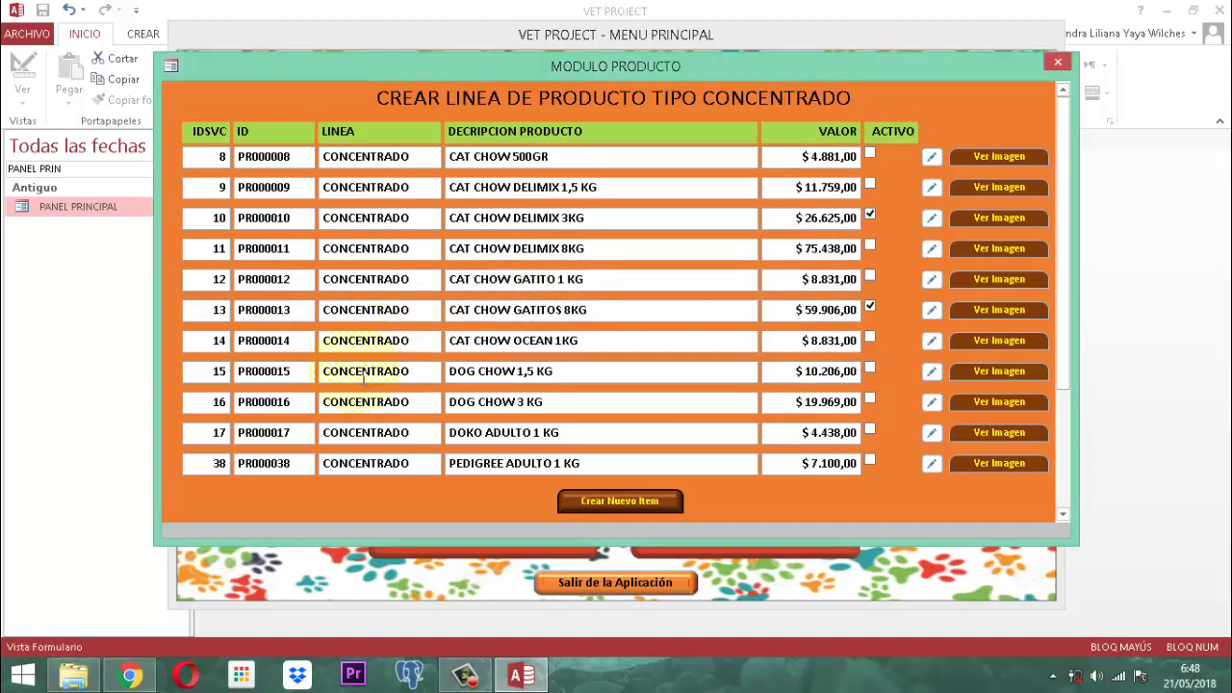
Step: Mark product 12 Activo and preview its PR000012 image
{"action": "left_click", "coordinate": [194, 285]}
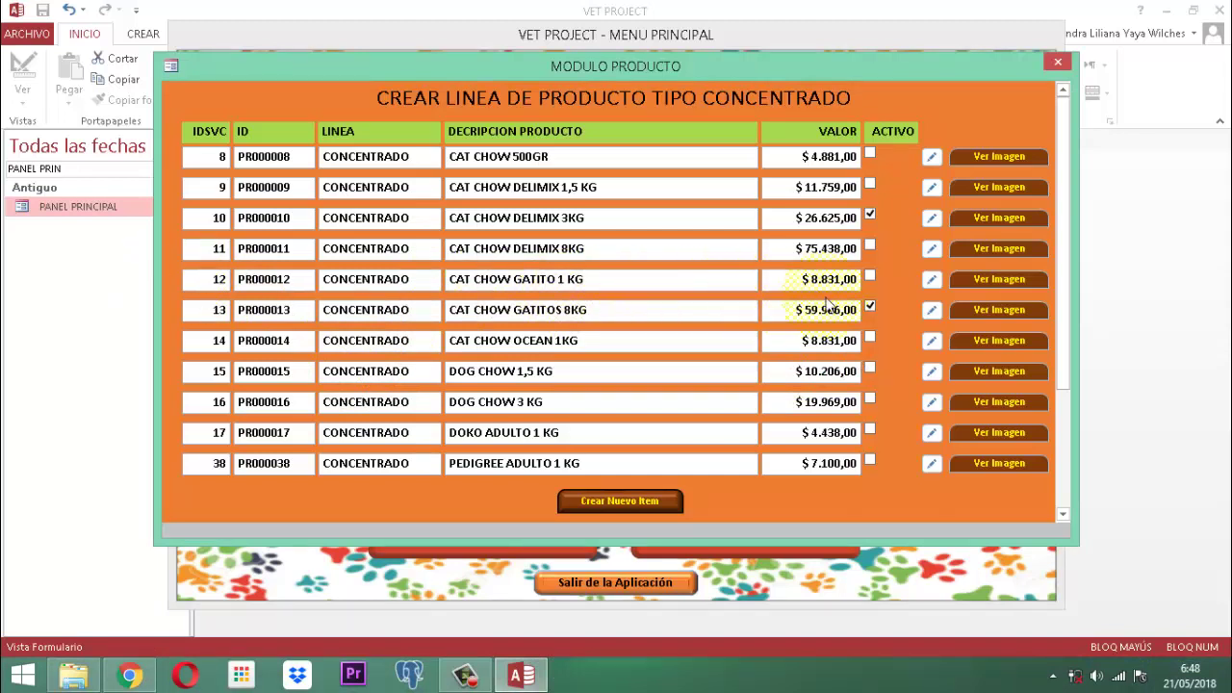
{"action": "left_click", "coordinate": [932, 279]}
{"action": "left_click", "coordinate": [983, 279]}
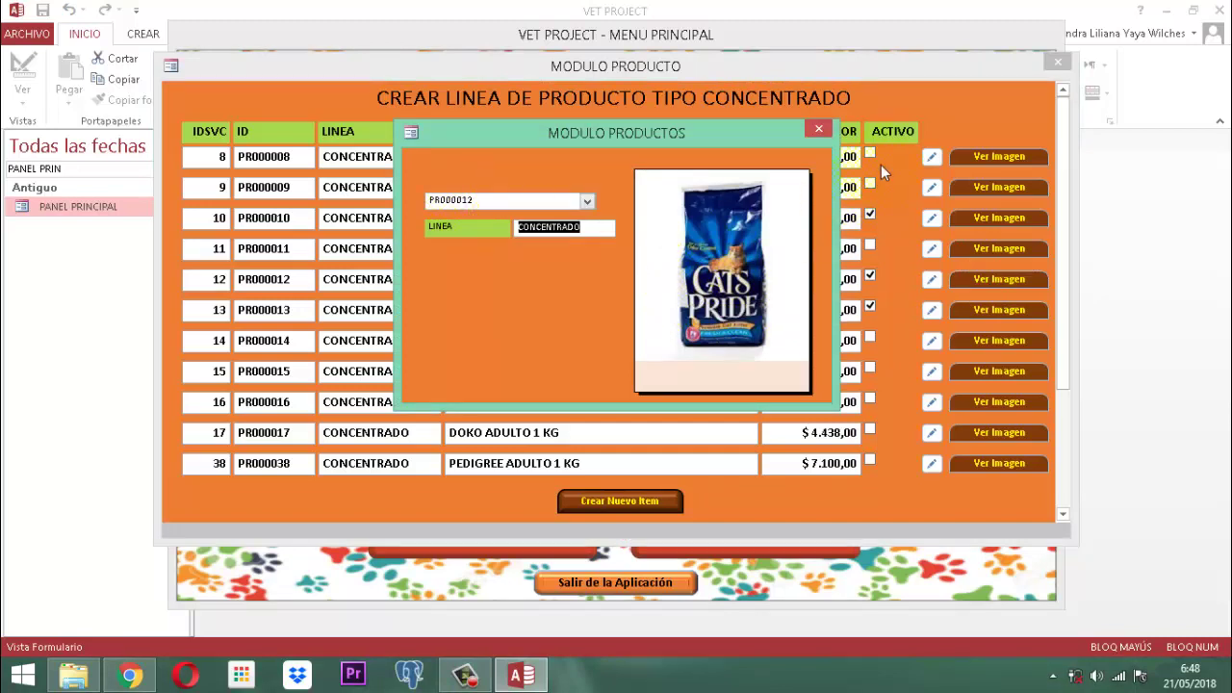
{"action": "left_click", "coordinate": [819, 129]}
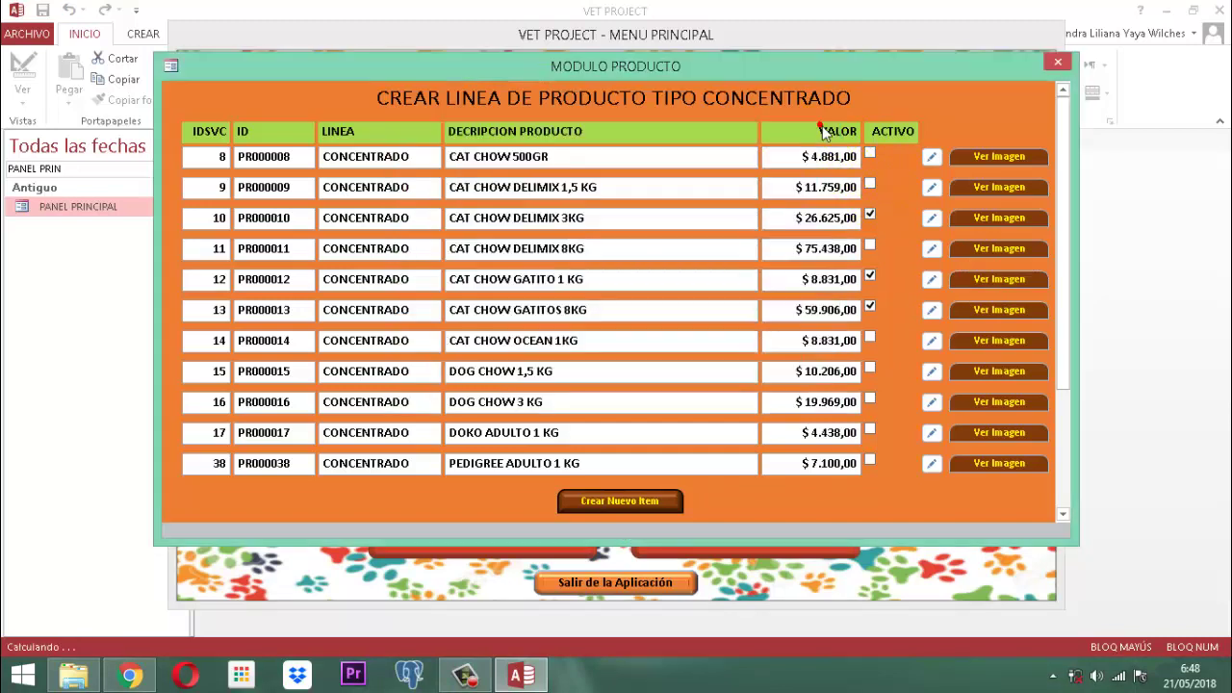
Step: Mark product 16 Activo, then view the PR000016 DOG CHOW 3 KG image and close it
{"action": "left_click", "coordinate": [203, 409]}
{"action": "left_click", "coordinate": [932, 403]}
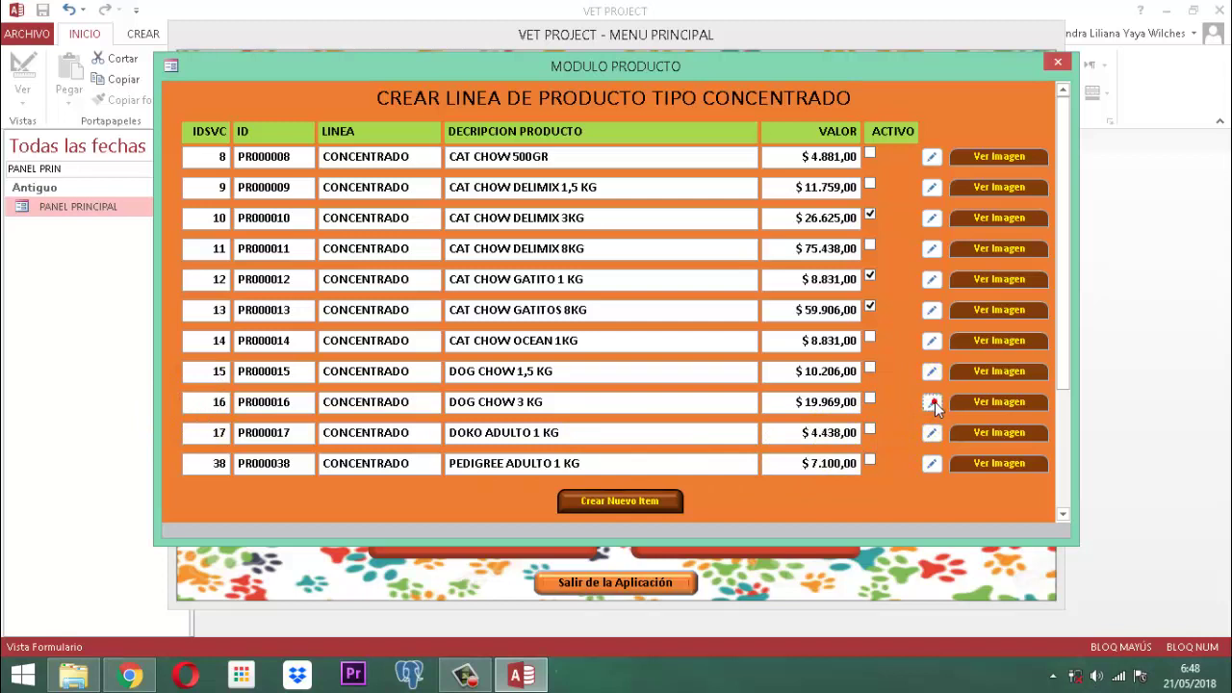
{"action": "left_click", "coordinate": [988, 403]}
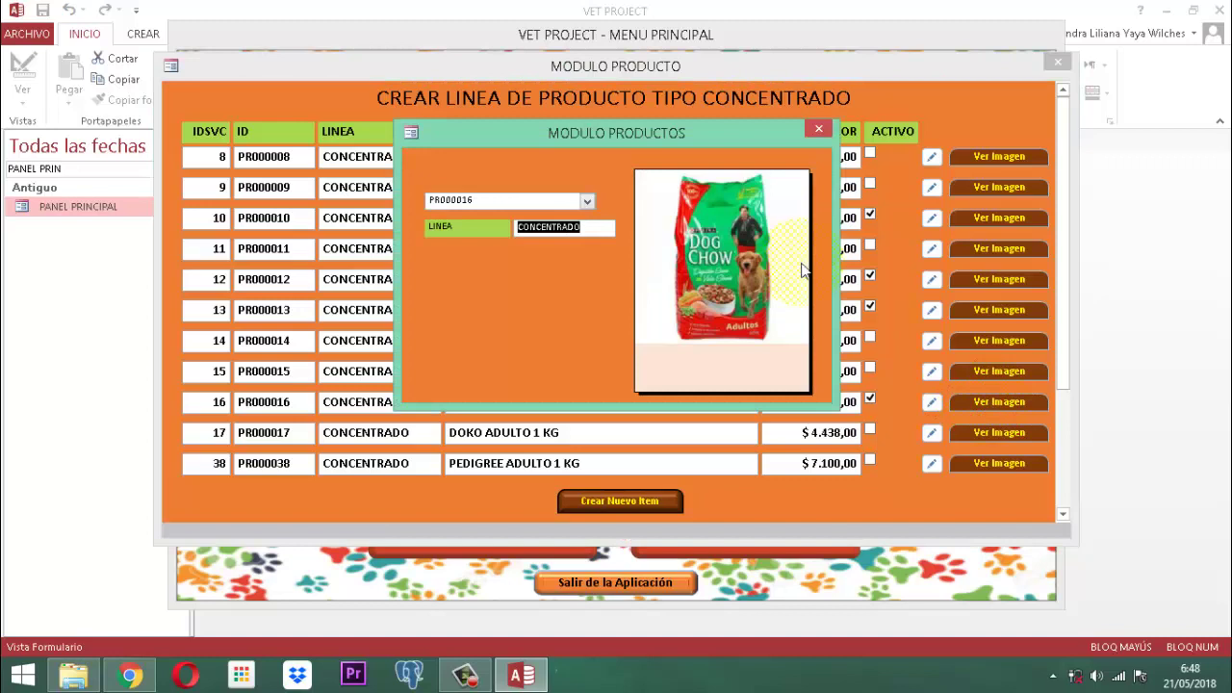
{"action": "left_click_drag", "start_coordinate": [582, 135], "coordinate": [906, 195]}
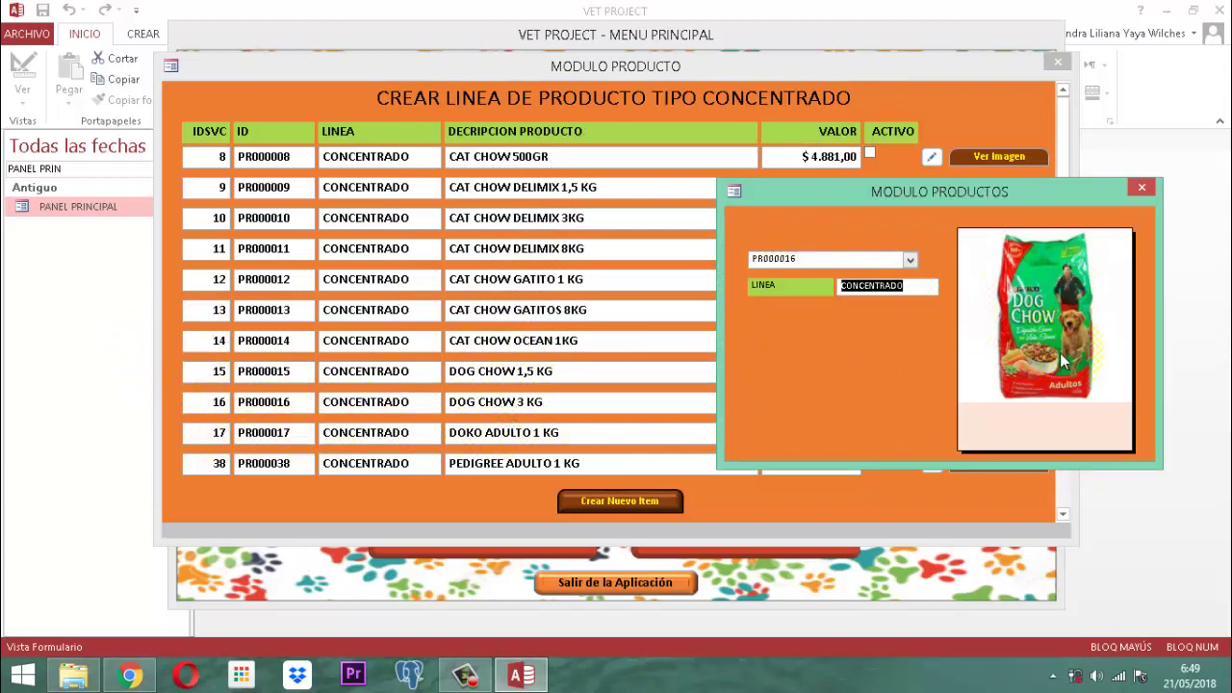
{"action": "left_click_drag", "start_coordinate": [1010, 191], "coordinate": [792, 81]}
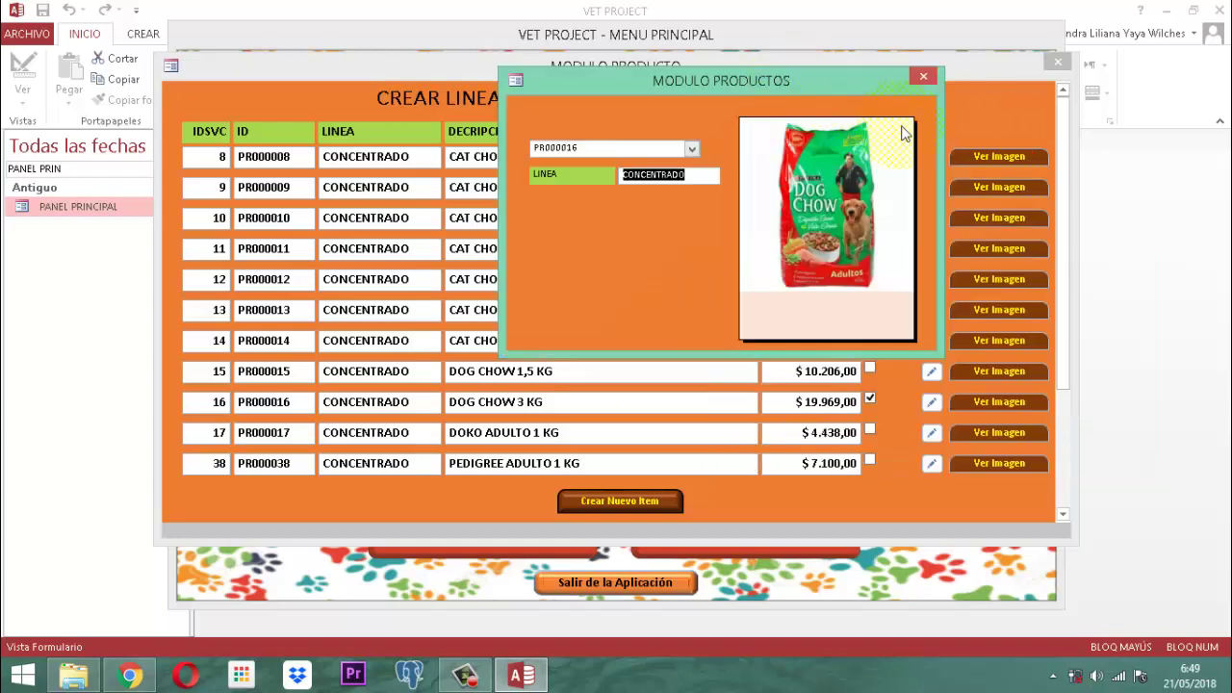
{"action": "left_click", "coordinate": [930, 75]}
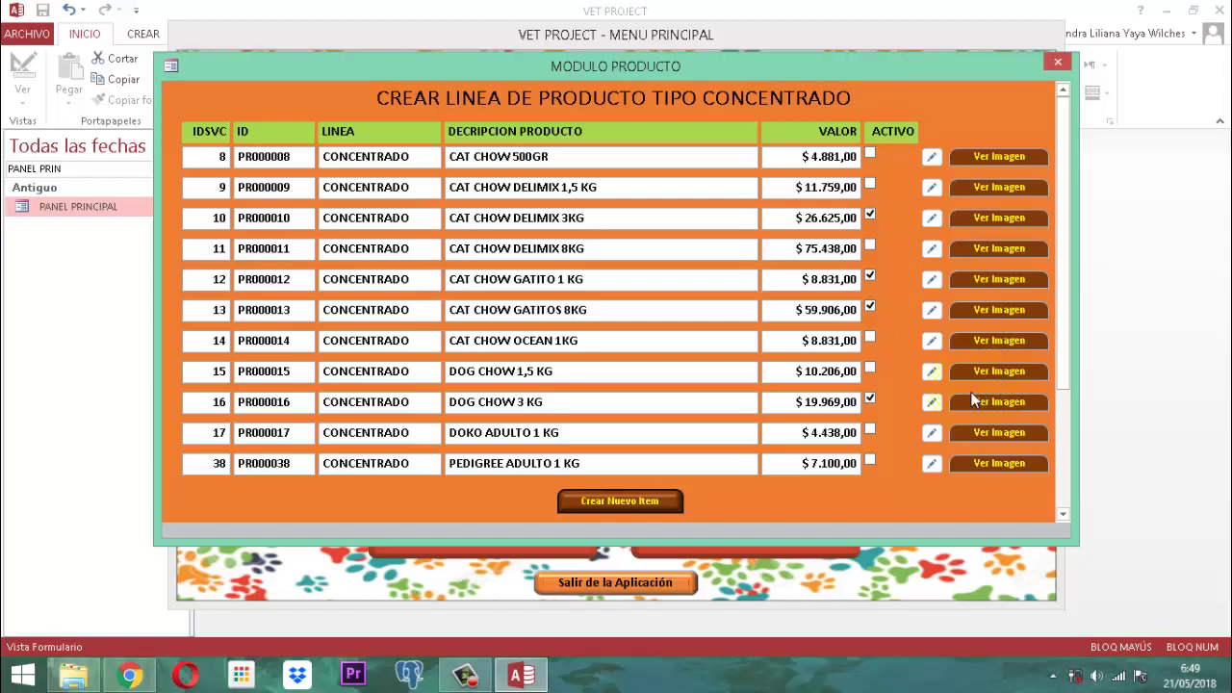
Step: Mark PEDIGREE ADULTO 1 KG (PR000038) Activo and preview its image
{"action": "left_click", "coordinate": [215, 464]}
{"action": "left_click", "coordinate": [930, 464]}
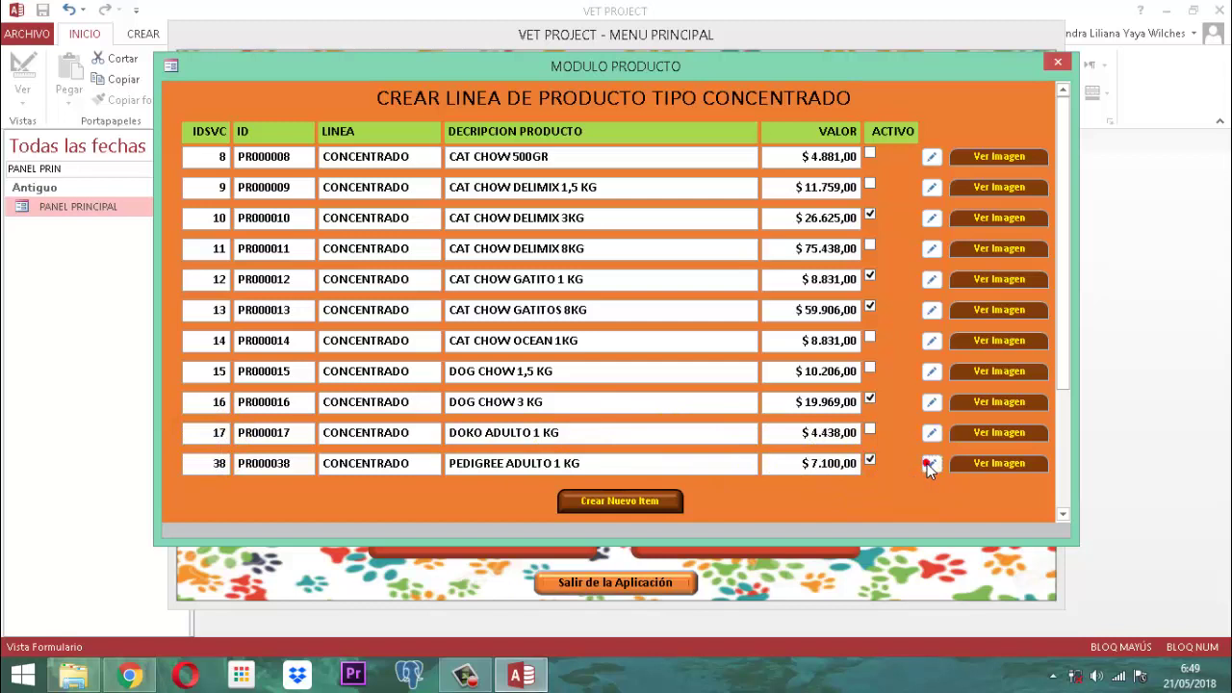
{"action": "left_click", "coordinate": [996, 463]}
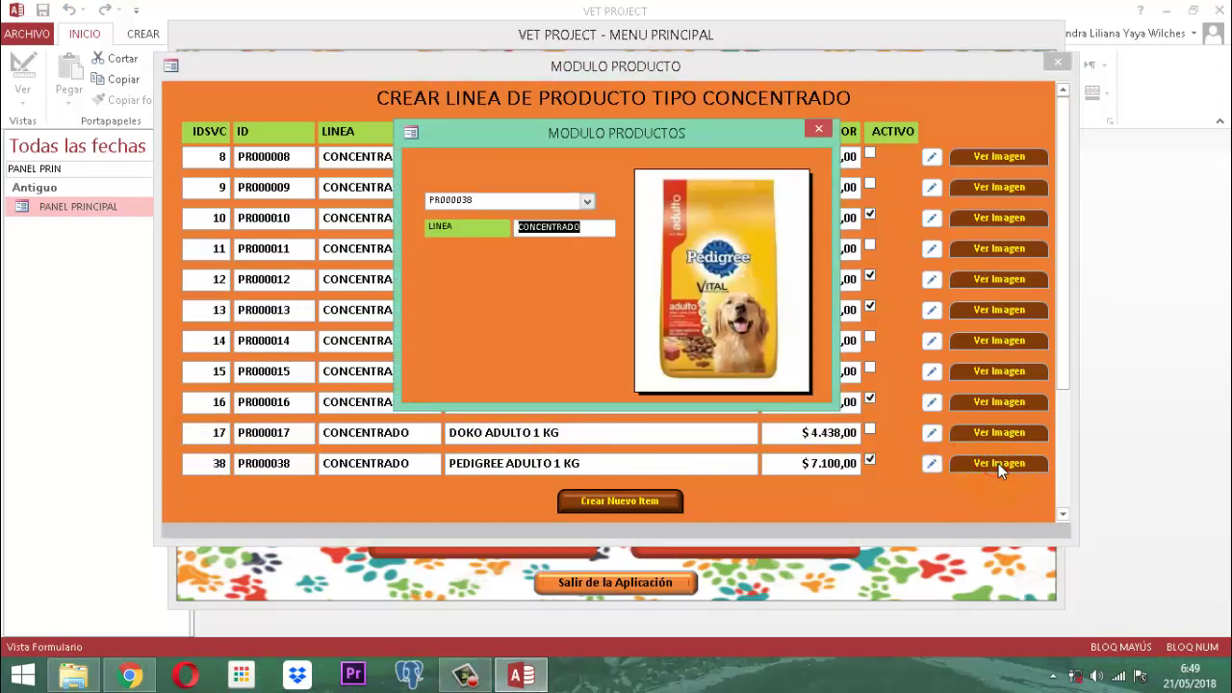
{"action": "left_click", "coordinate": [819, 129]}
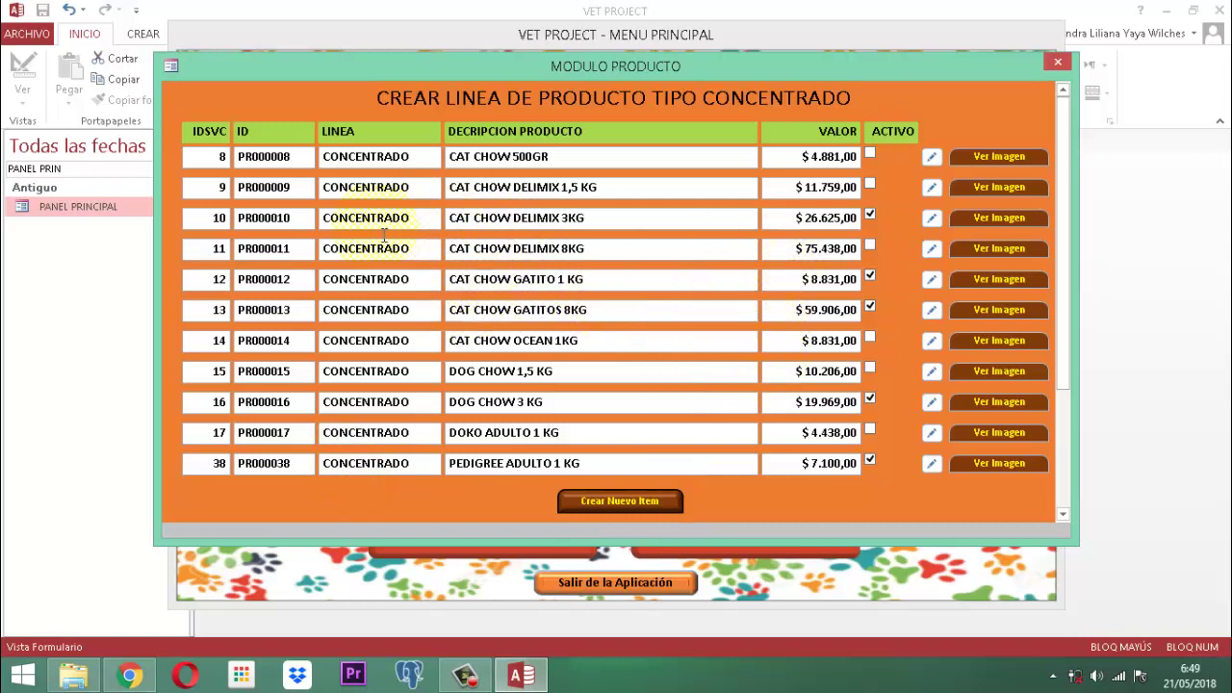
Step: Mark PR000008 Activo and preview the images of PR000008 and PR000009
{"action": "left_click", "coordinate": [197, 157]}
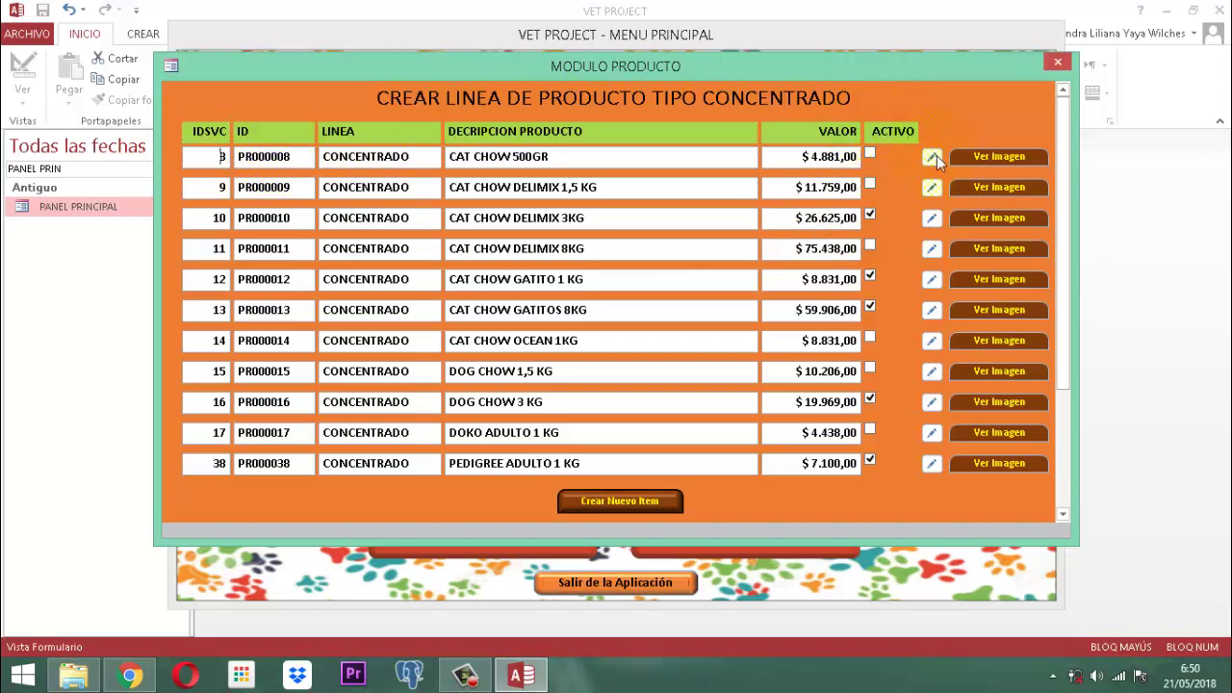
{"action": "left_click", "coordinate": [869, 153]}
{"action": "left_click", "coordinate": [994, 157]}
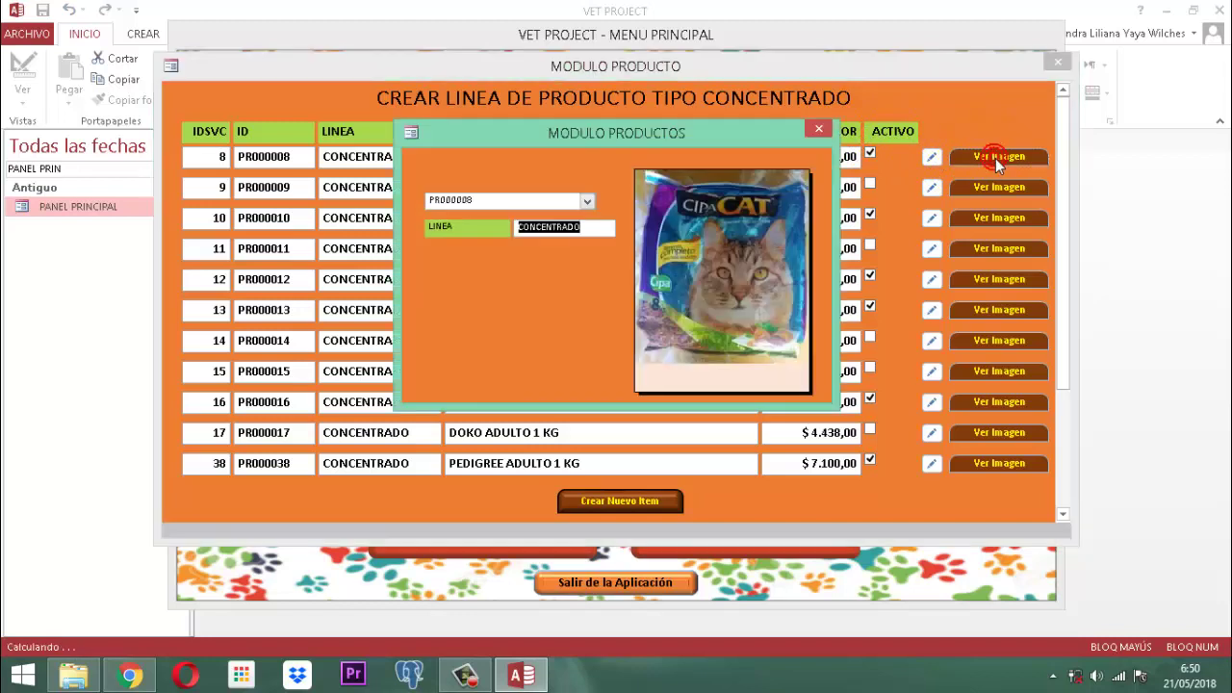
{"action": "left_click", "coordinate": [817, 129]}
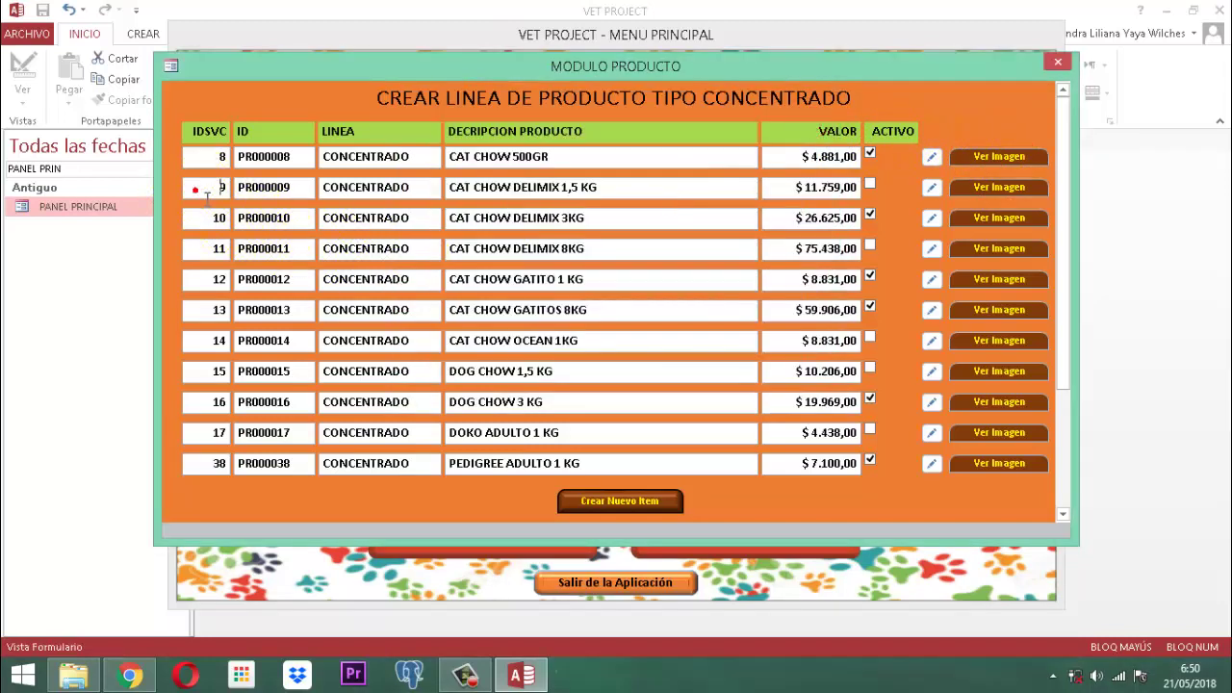
{"action": "left_click", "coordinate": [990, 189]}
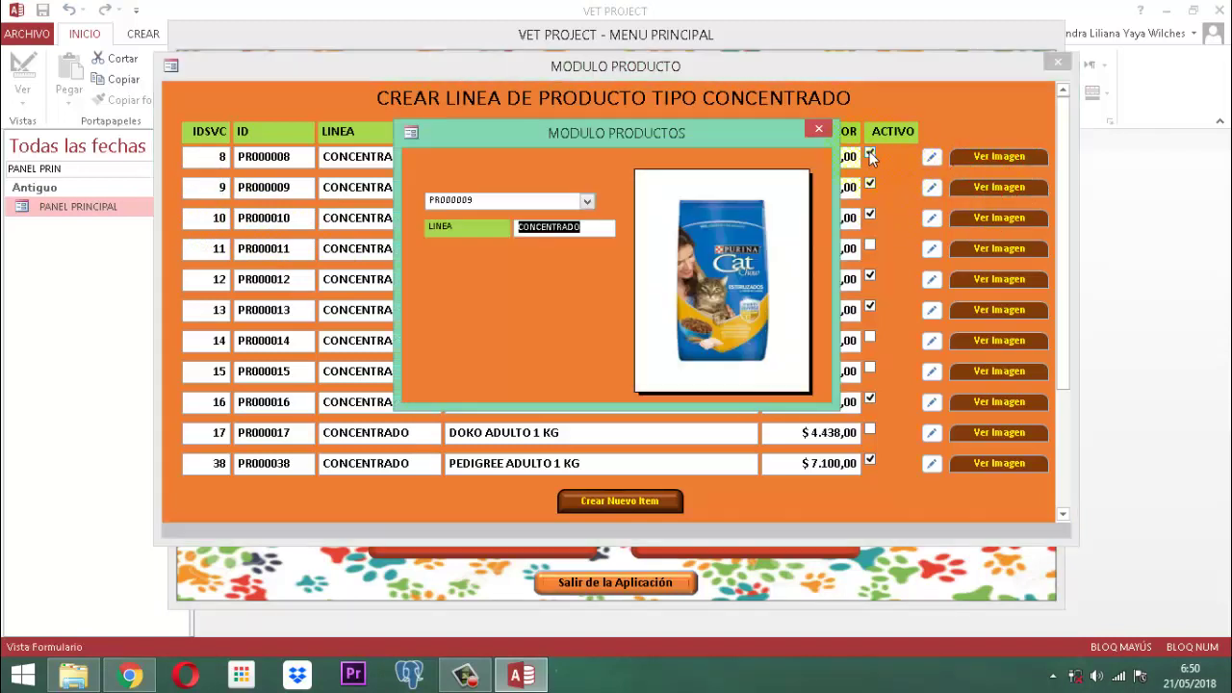
{"action": "left_click", "coordinate": [819, 128]}
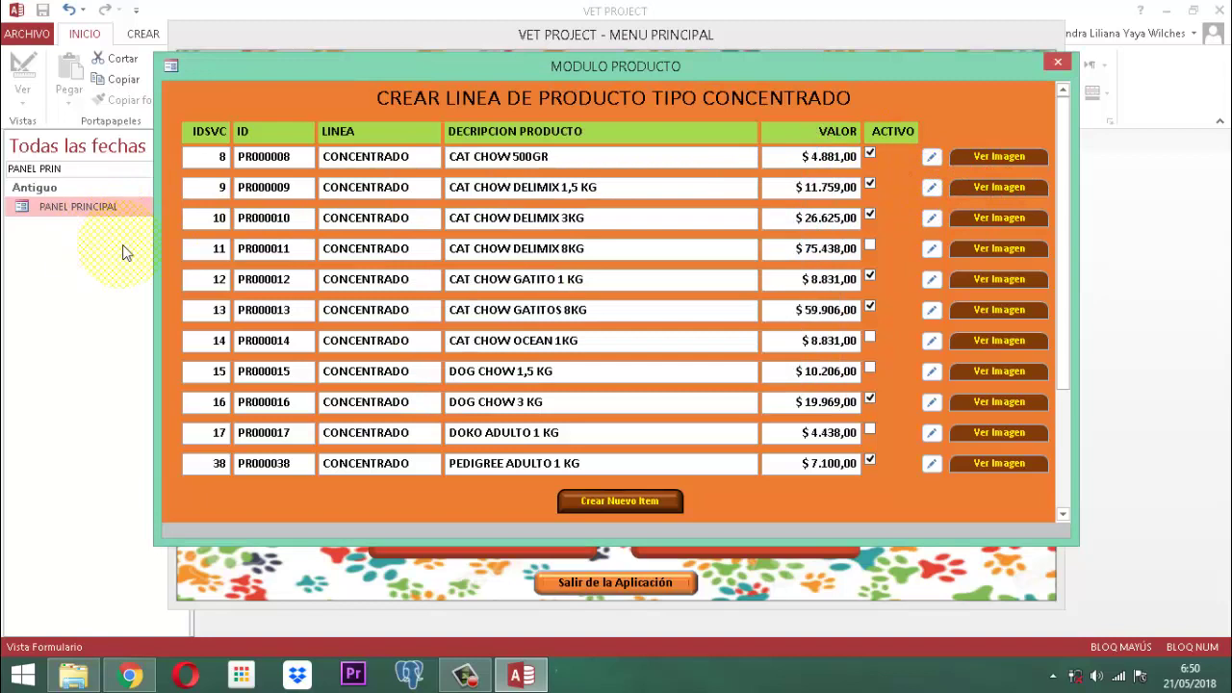
Step: Preview the PR000011 Mirringo image, then mark PR000014 Activo and preview its image
{"action": "left_click", "coordinate": [193, 245]}
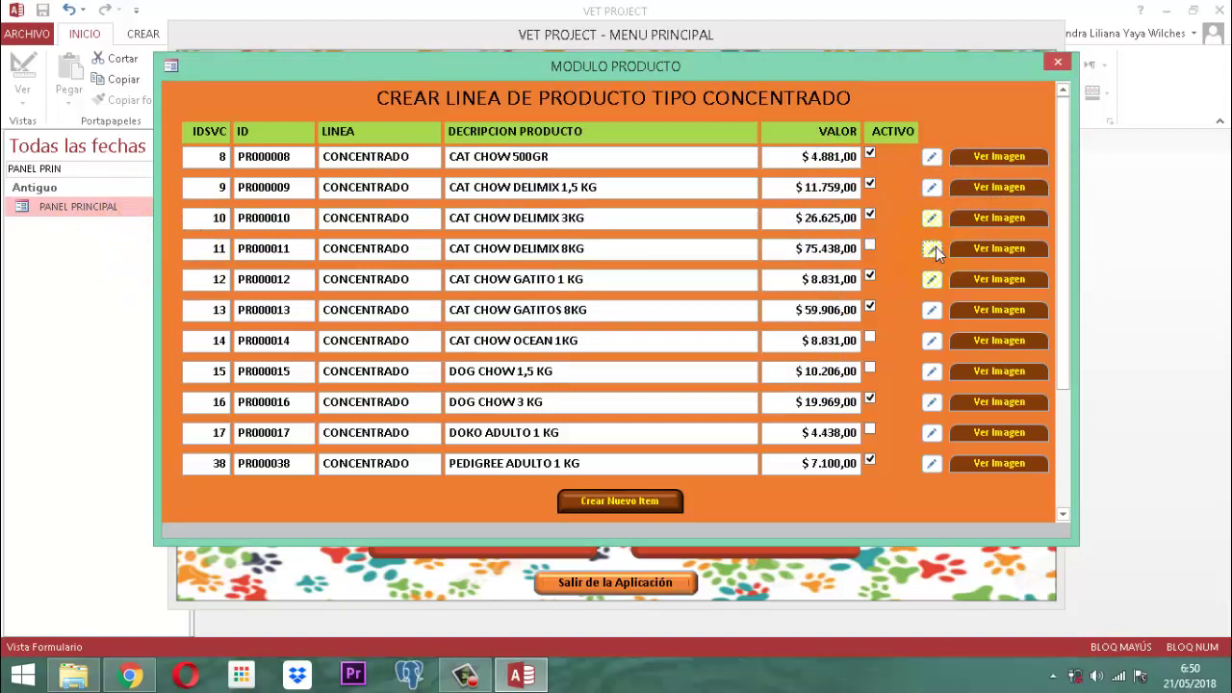
{"action": "left_click", "coordinate": [981, 246]}
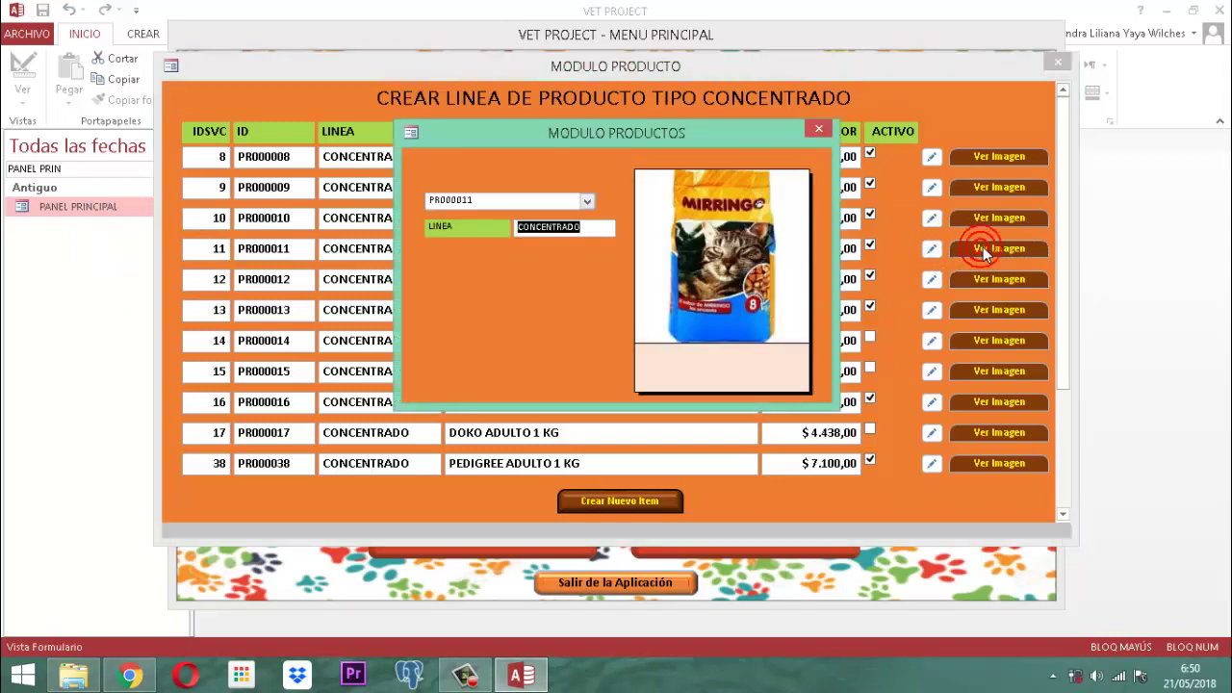
{"action": "left_click", "coordinate": [818, 128]}
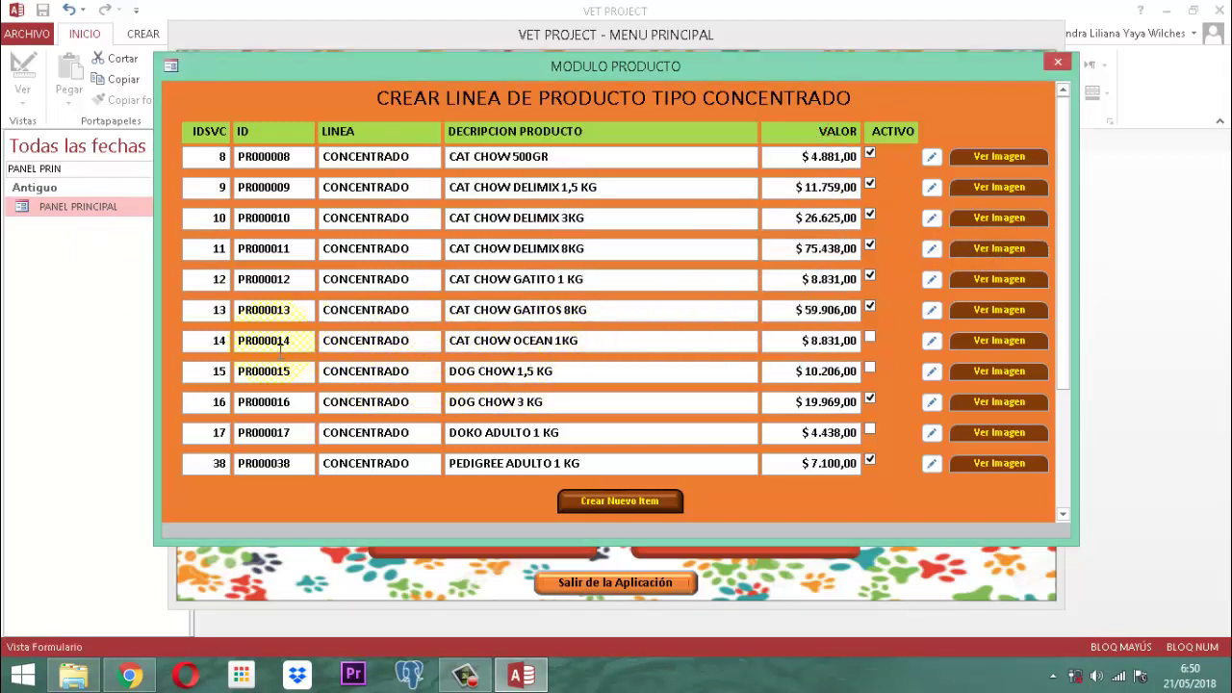
{"action": "left_click", "coordinate": [206, 342]}
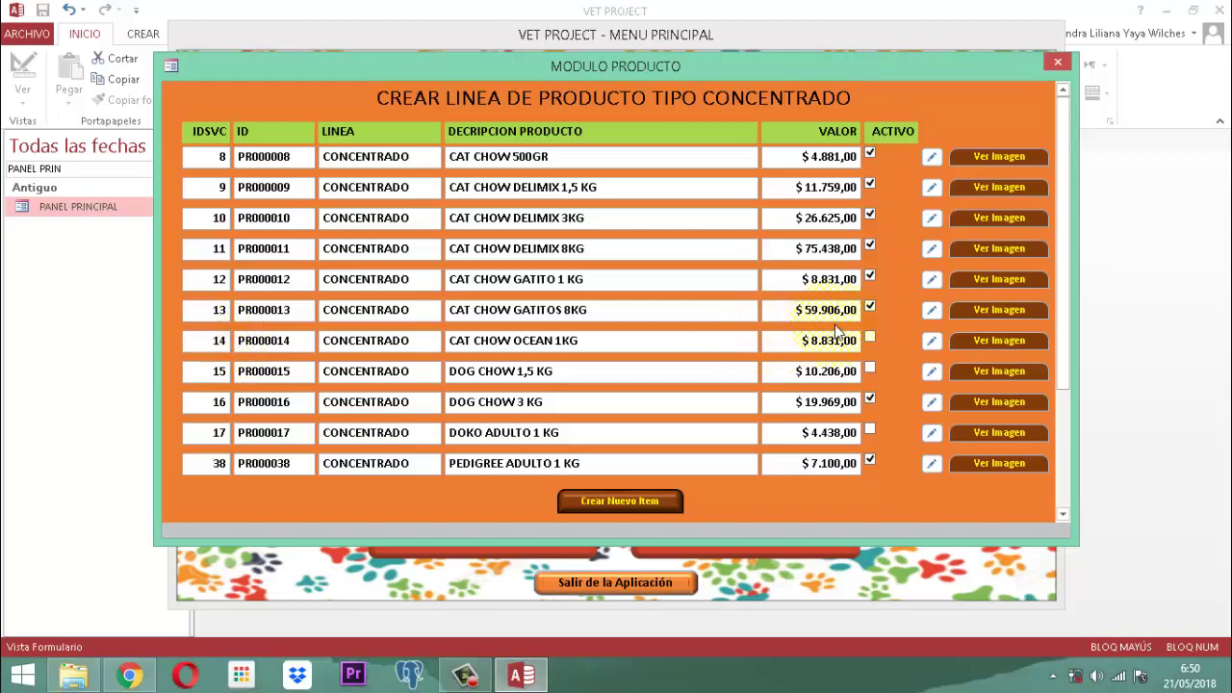
{"action": "left_click", "coordinate": [933, 341]}
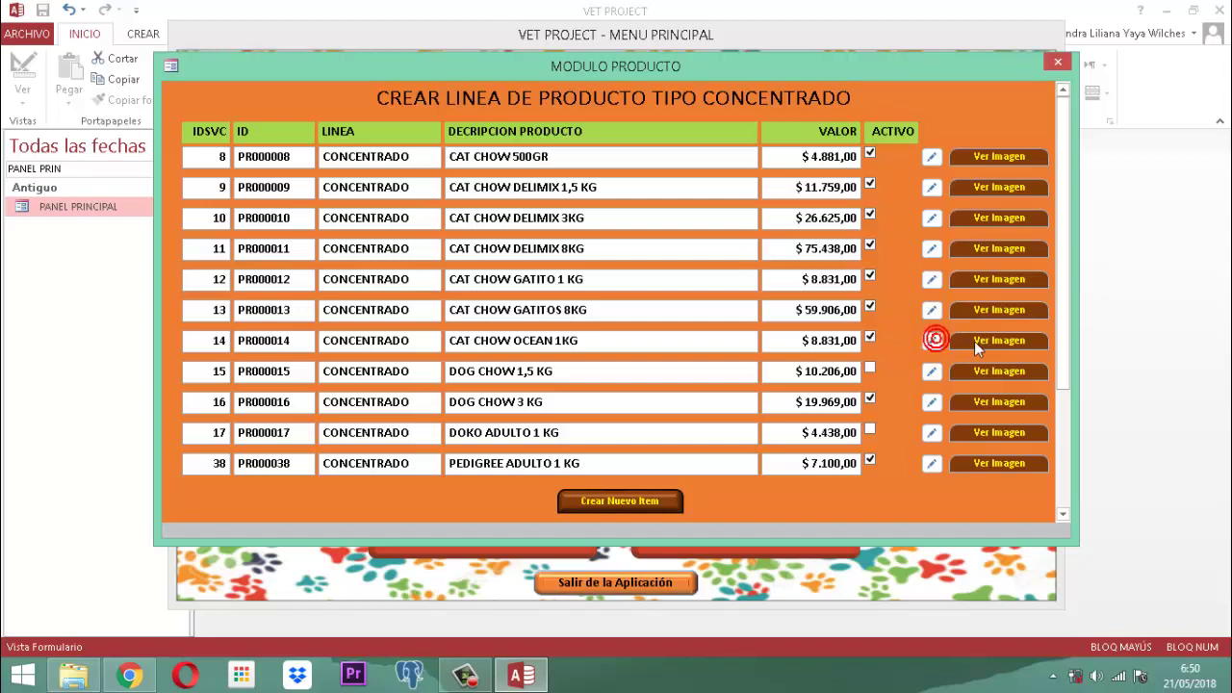
{"action": "left_click", "coordinate": [986, 342]}
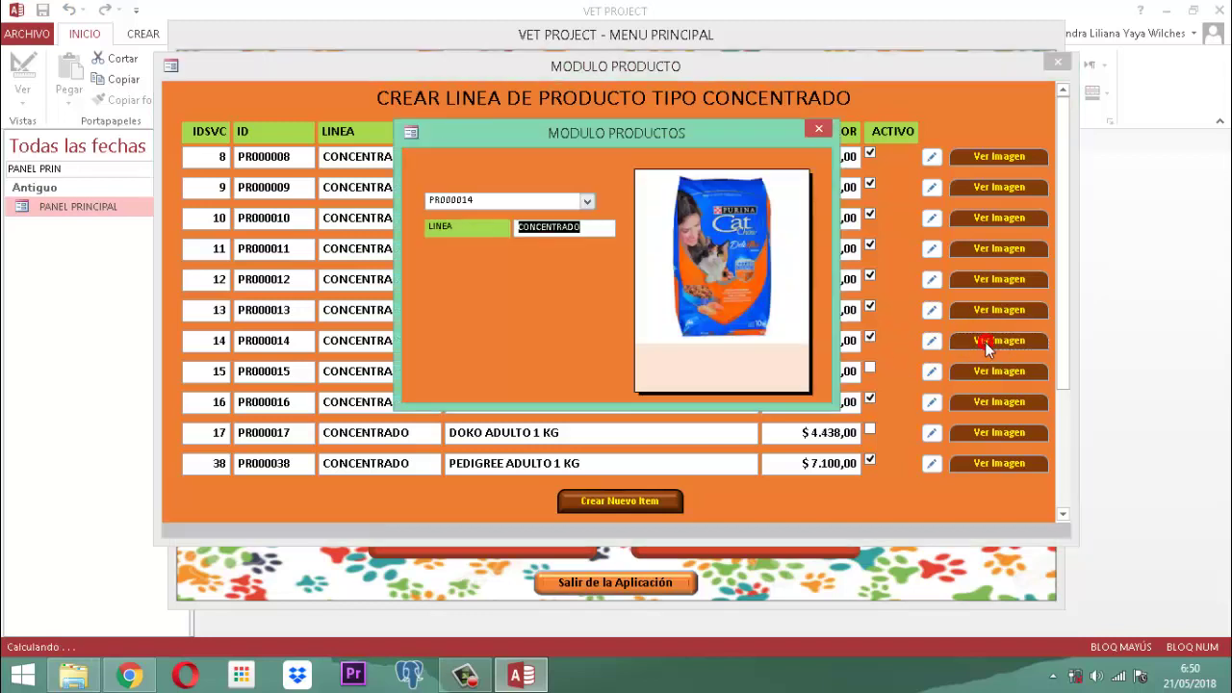
{"action": "left_click", "coordinate": [818, 129]}
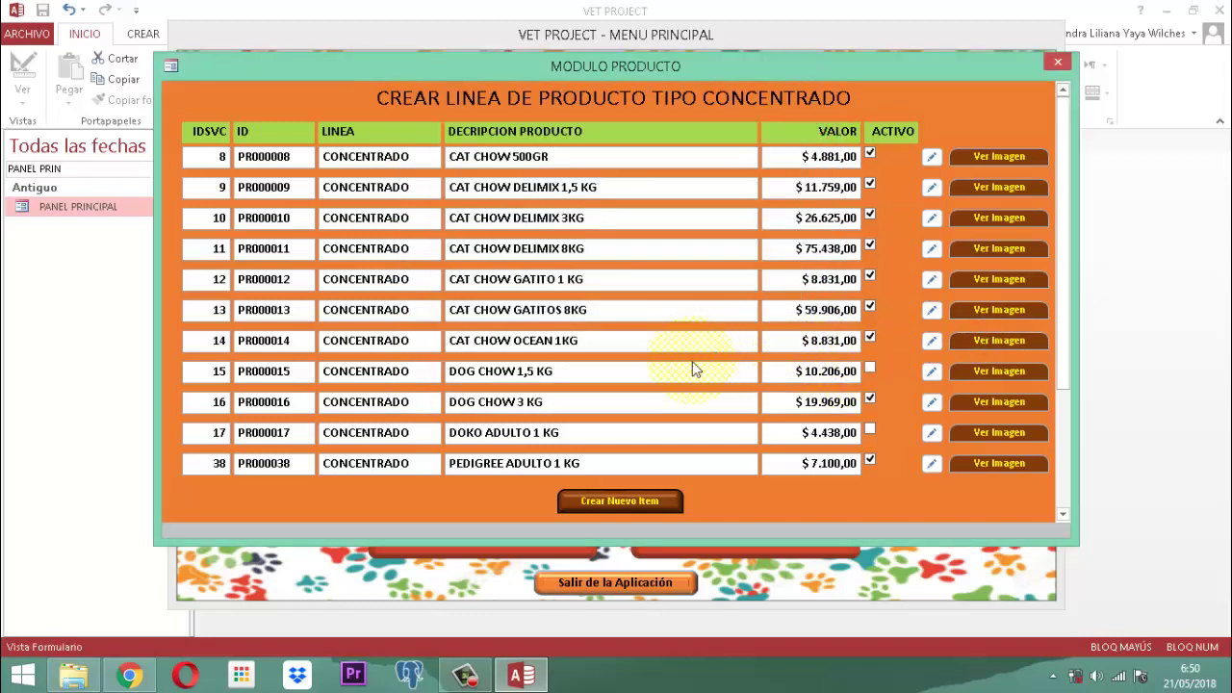
Step: Mark PR000015 Activo with an image preview, then preview the PR000017 DOKO ADULTO image
{"action": "left_click", "coordinate": [197, 371]}
{"action": "left_click", "coordinate": [934, 371]}
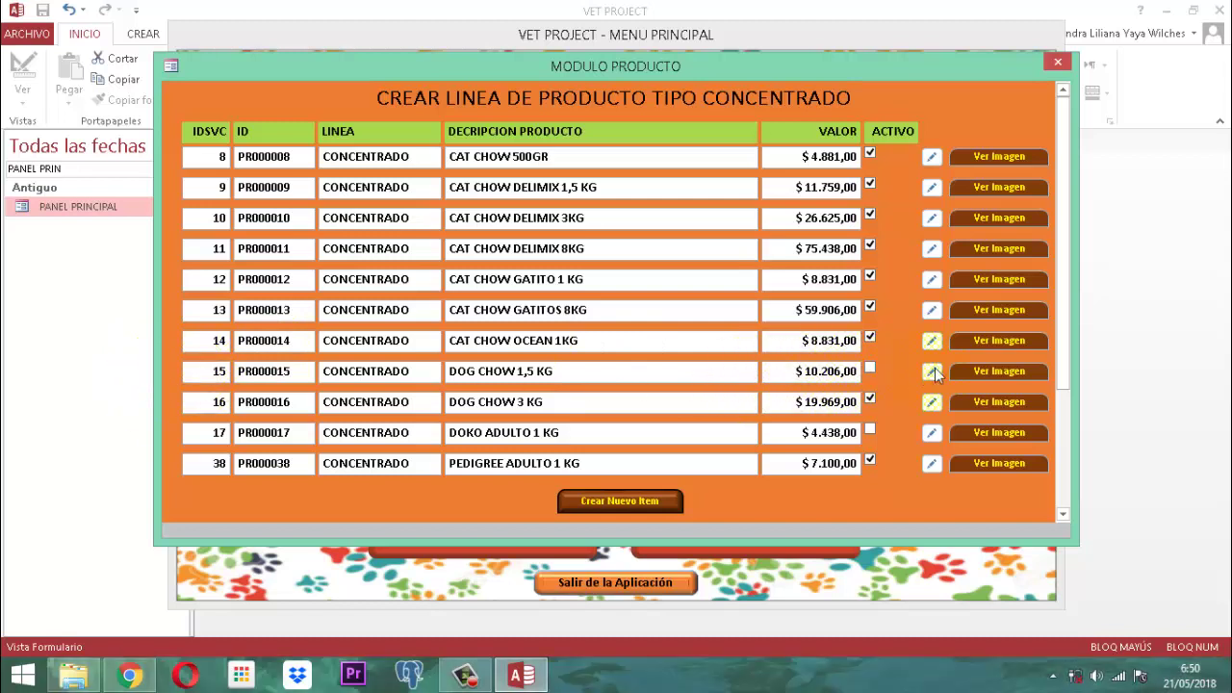
{"action": "left_click", "coordinate": [1000, 371]}
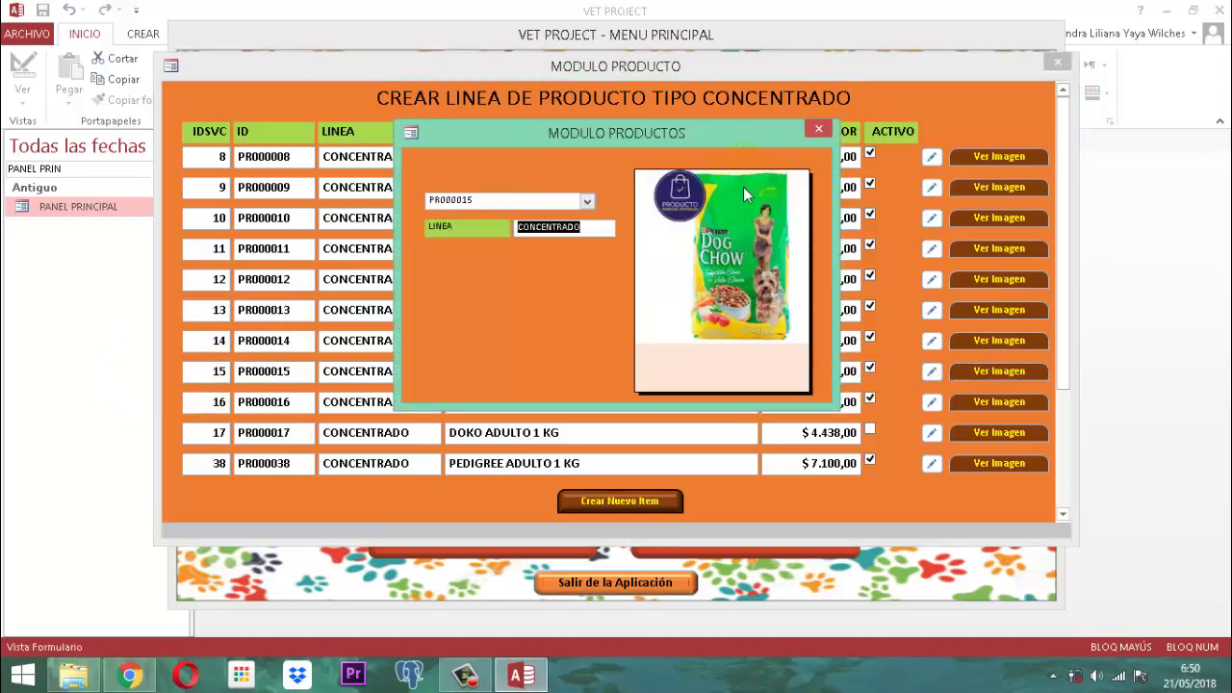
{"action": "left_click", "coordinate": [818, 129]}
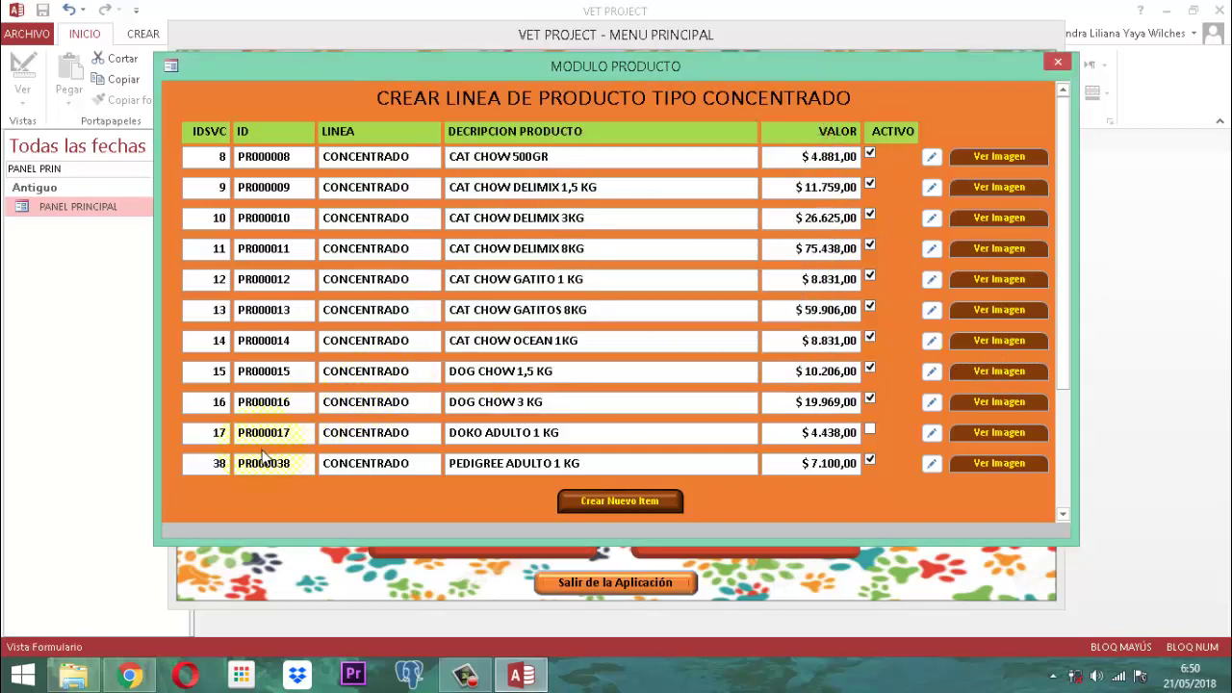
{"action": "left_click", "coordinate": [212, 435]}
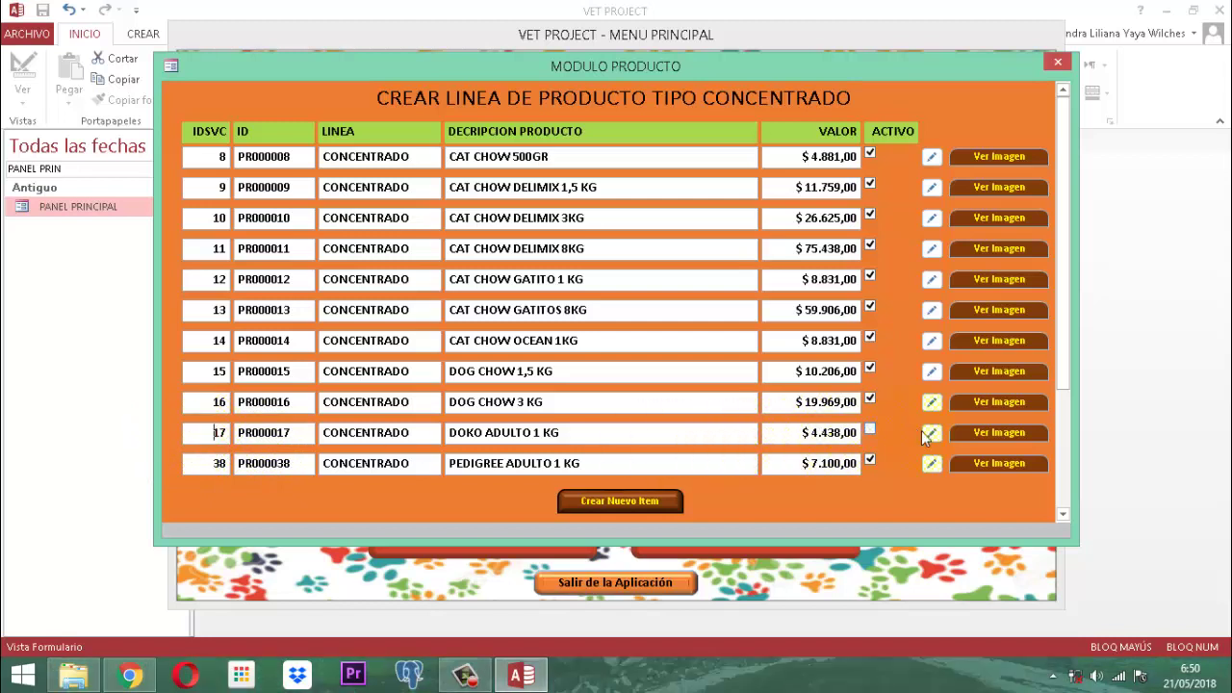
{"action": "left_click", "coordinate": [975, 433]}
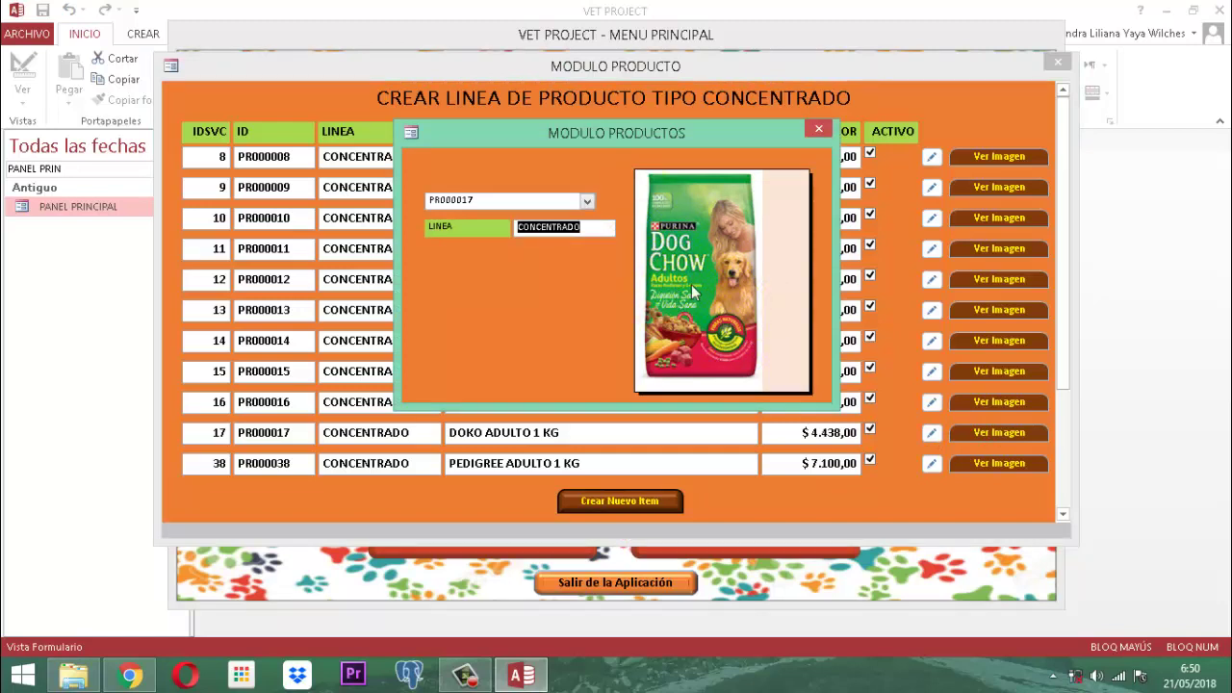
{"action": "left_click", "coordinate": [818, 128]}
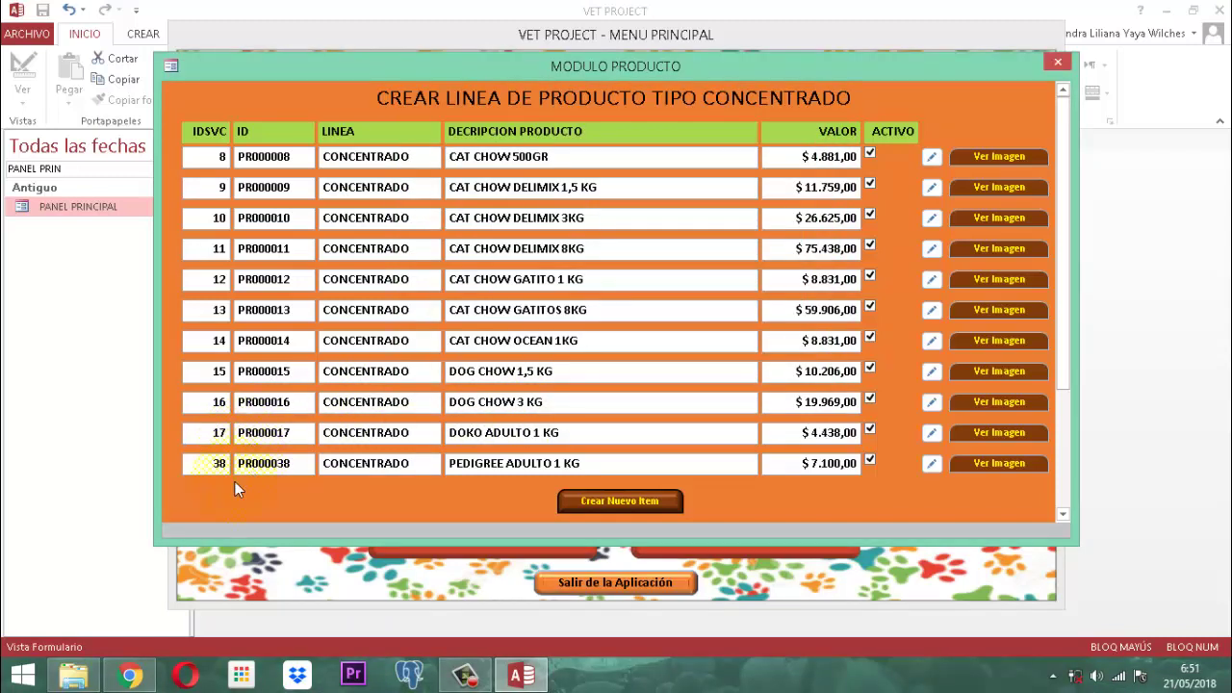
Step: Mark product PR000039 Activo and preview its image
{"action": "scroll", "coordinate": [218, 480], "scroll_direction": "down", "scroll_amount": 2}
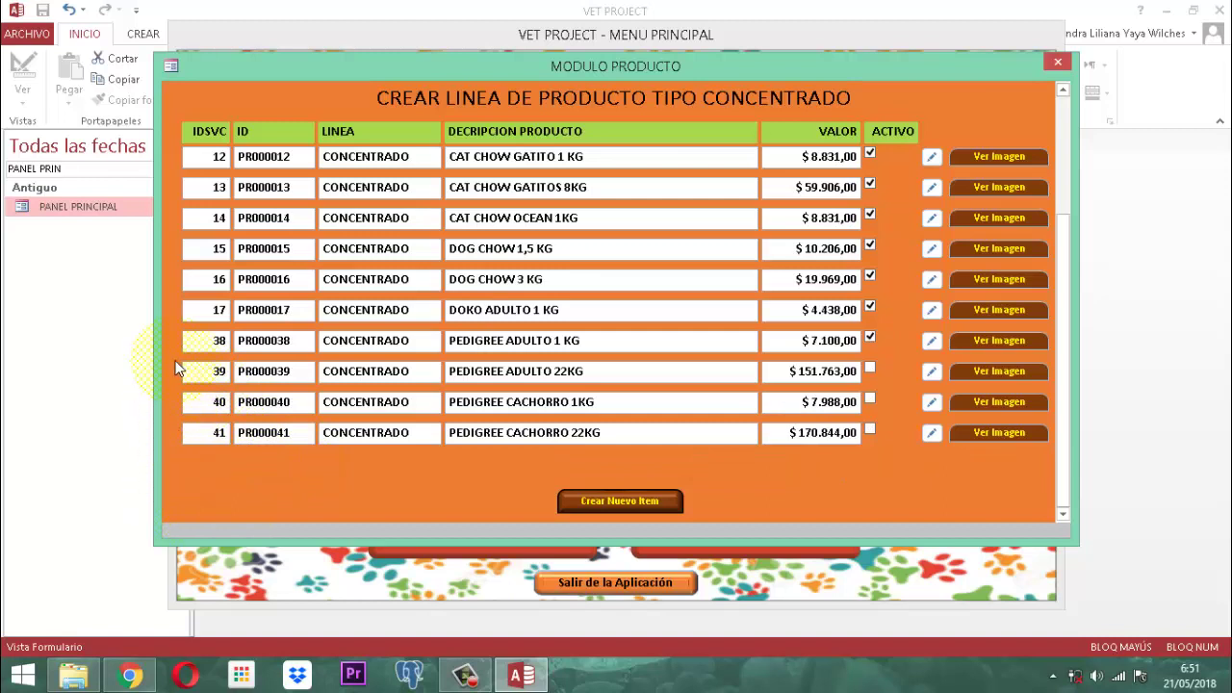
{"action": "left_click", "coordinate": [214, 376]}
{"action": "left_click", "coordinate": [932, 370]}
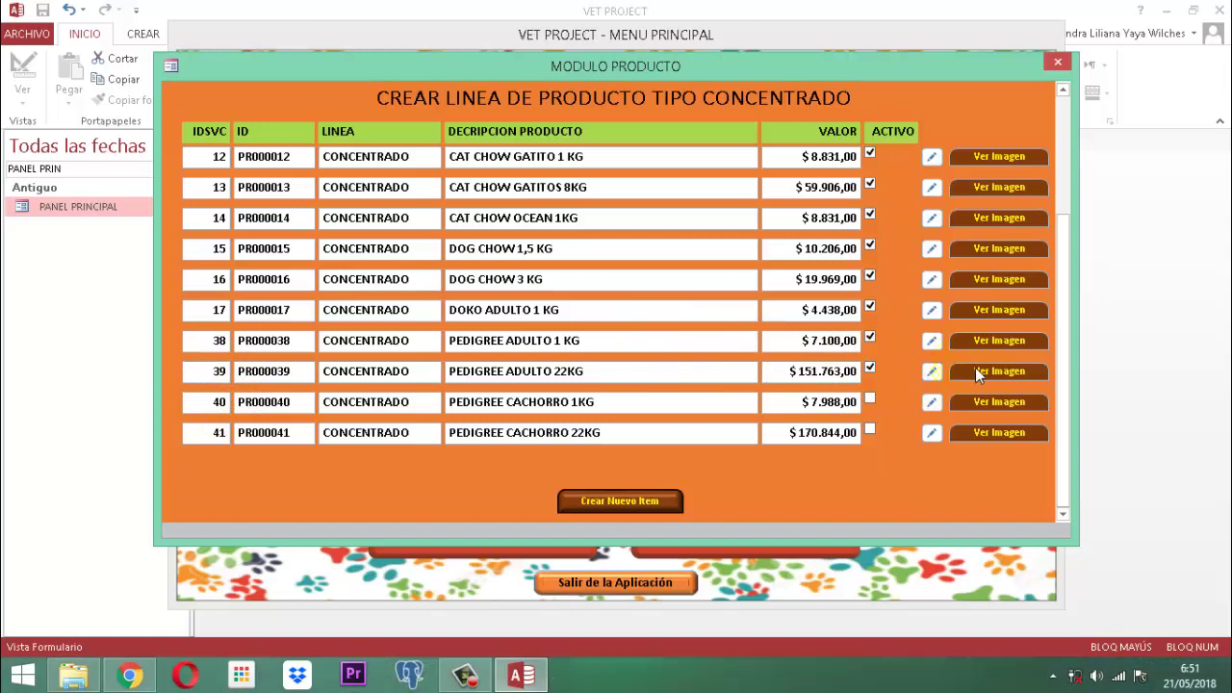
{"action": "left_click", "coordinate": [975, 372]}
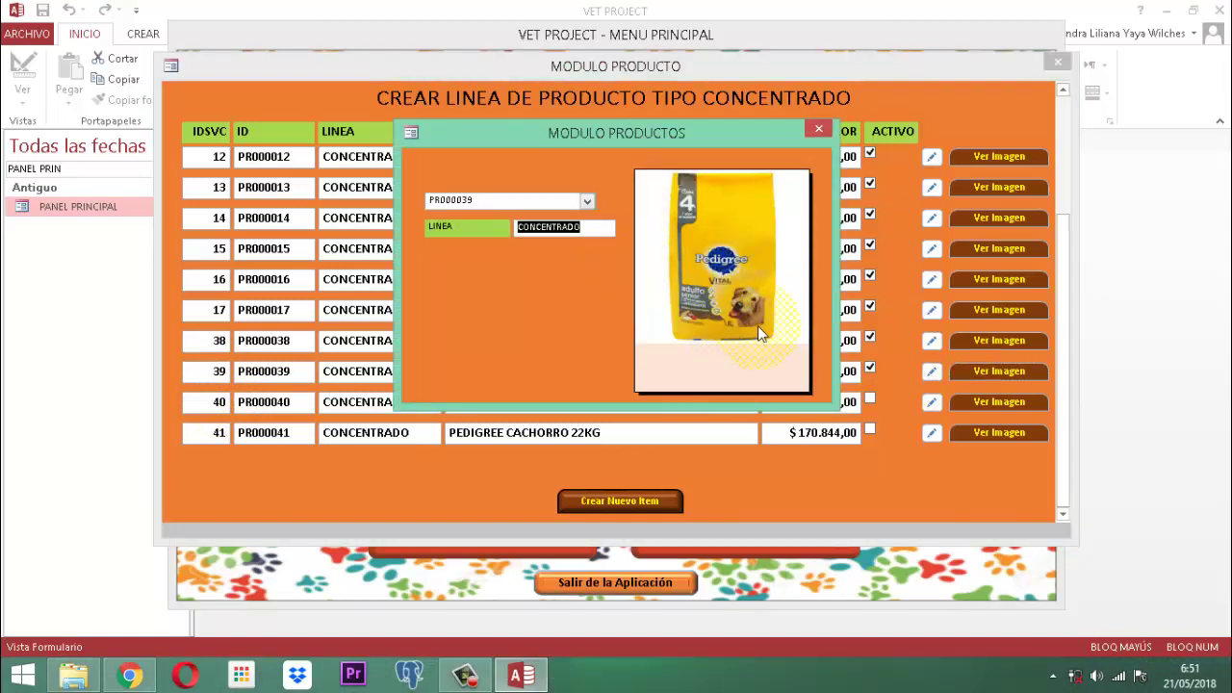
{"action": "left_click", "coordinate": [819, 131]}
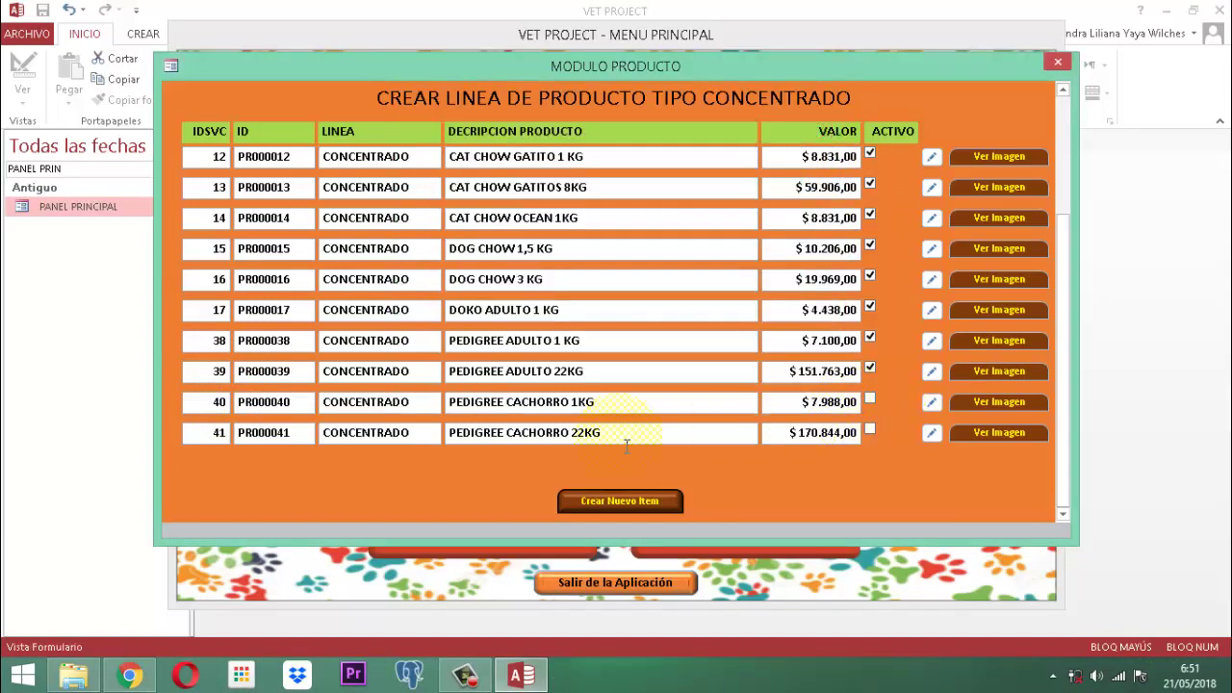
Step: Mark product PR000040 Activo and preview its image
{"action": "double_click", "coordinate": [203, 405]}
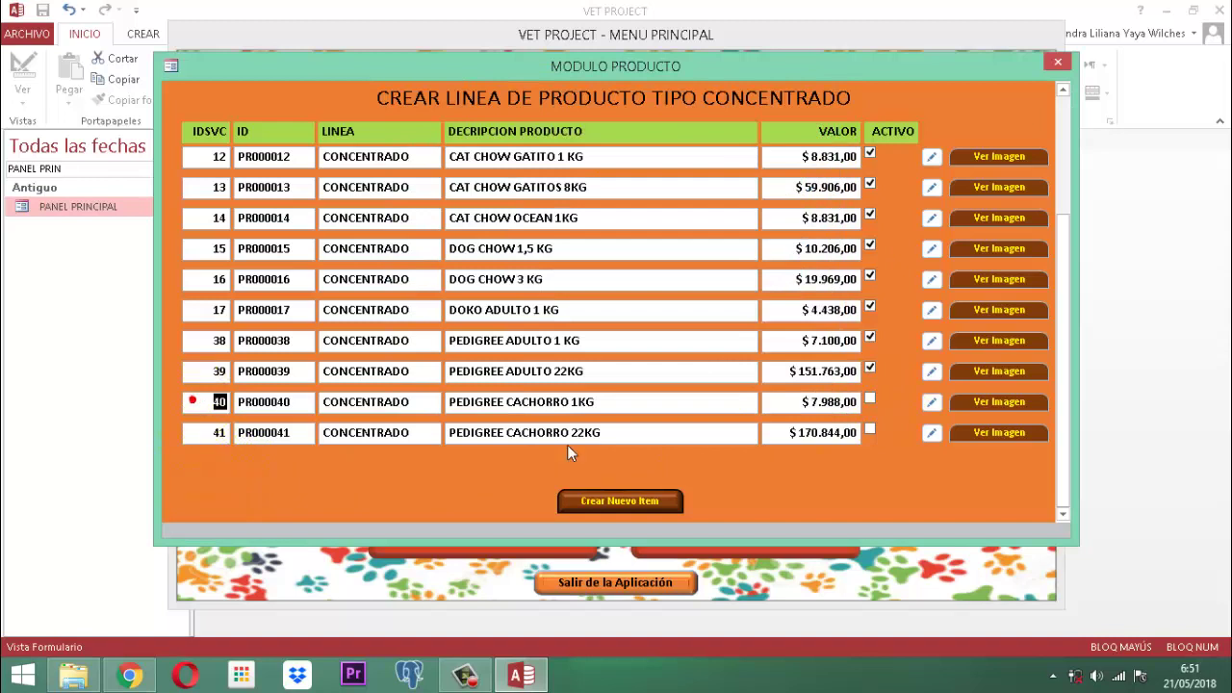
{"action": "left_click", "coordinate": [931, 403]}
{"action": "left_click", "coordinate": [989, 401]}
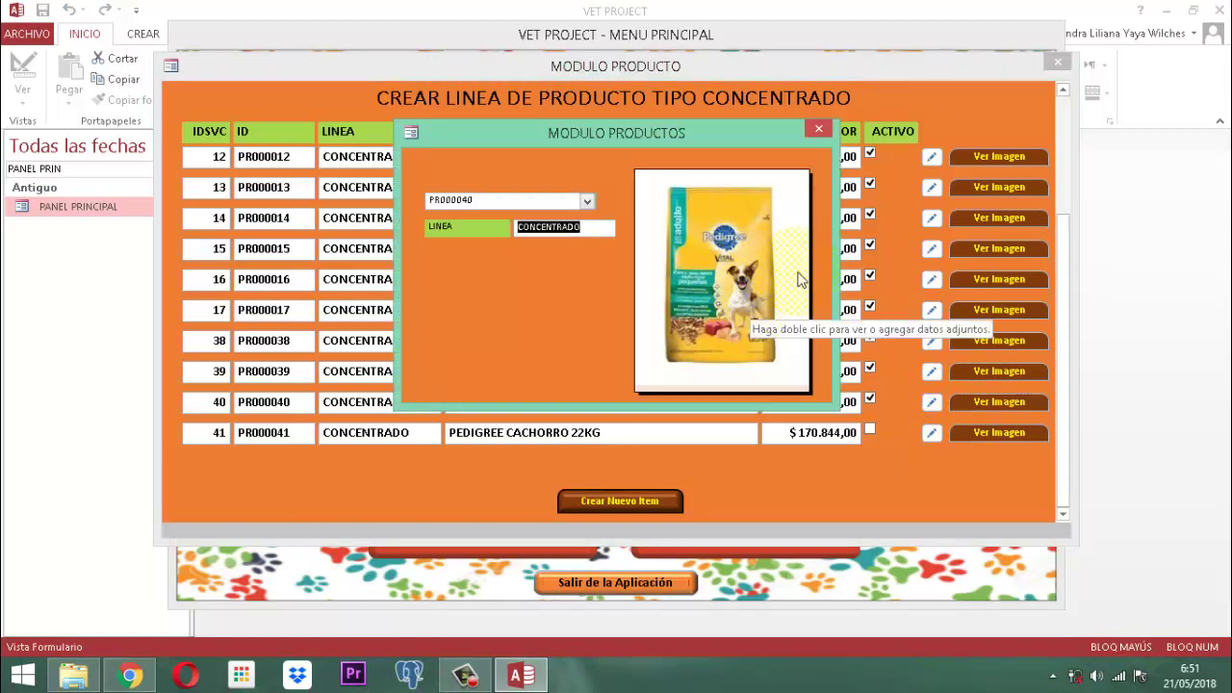
{"action": "left_click", "coordinate": [819, 128]}
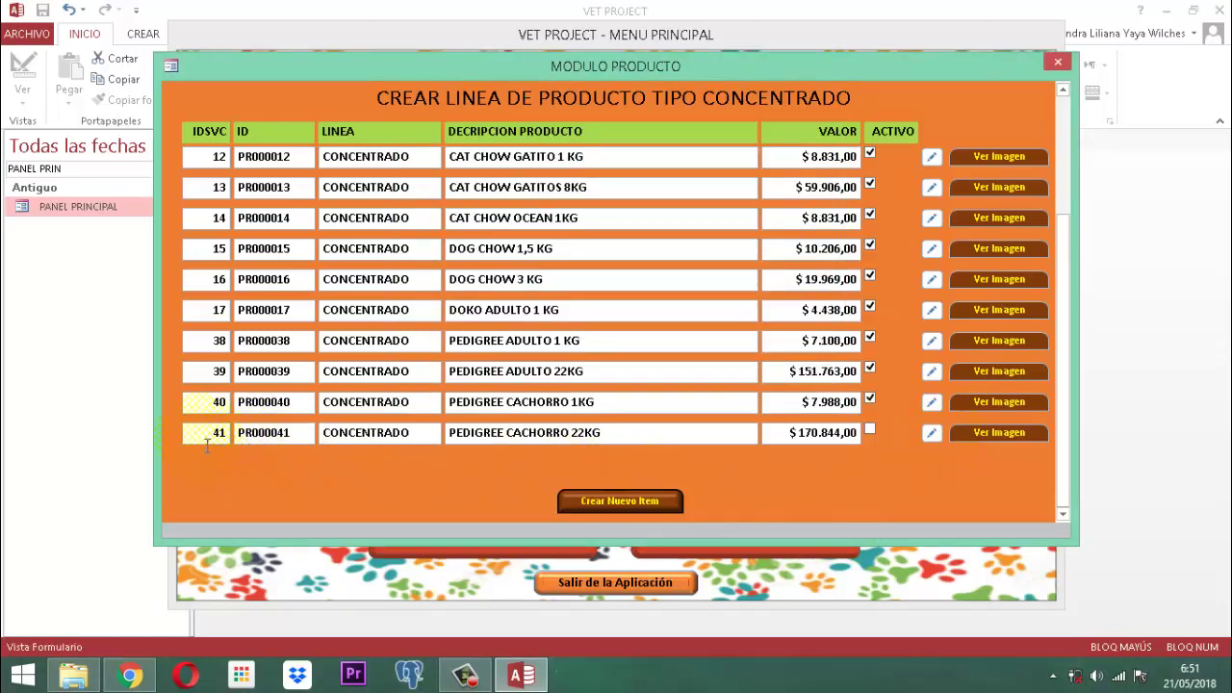
Step: Mark product PR000041 Activo and preview its image
{"action": "left_click", "coordinate": [870, 429]}
{"action": "left_click", "coordinate": [868, 428]}
{"action": "left_click", "coordinate": [210, 432]}
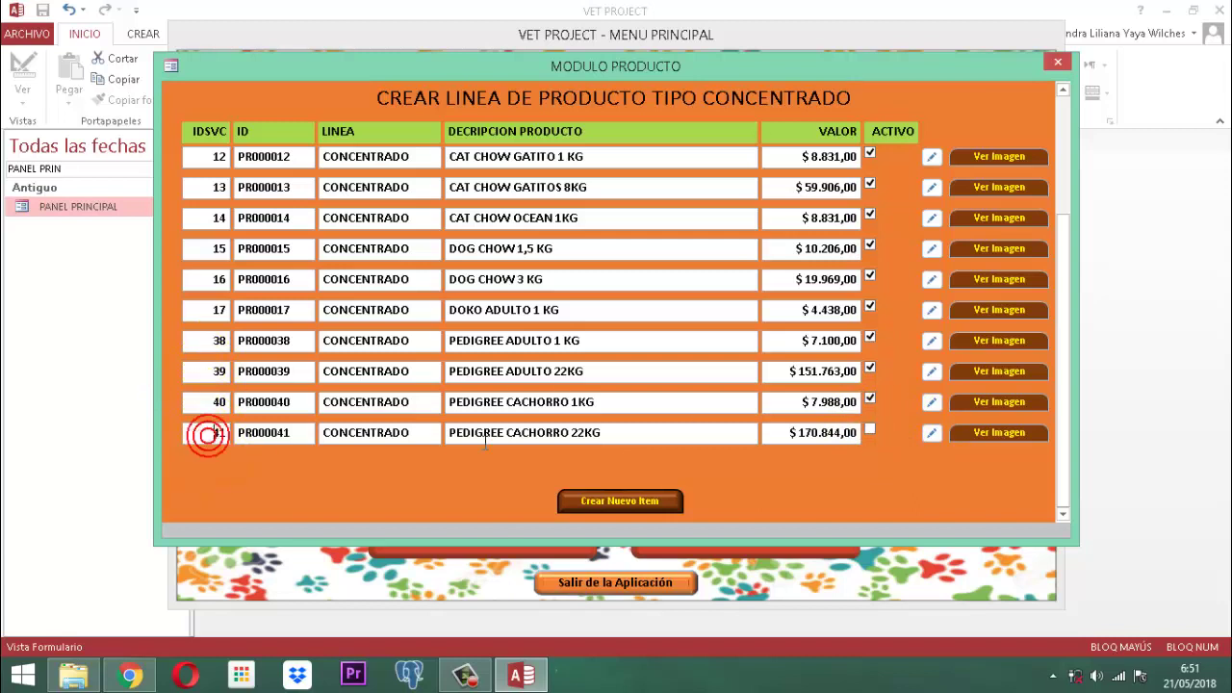
{"action": "left_click", "coordinate": [927, 431]}
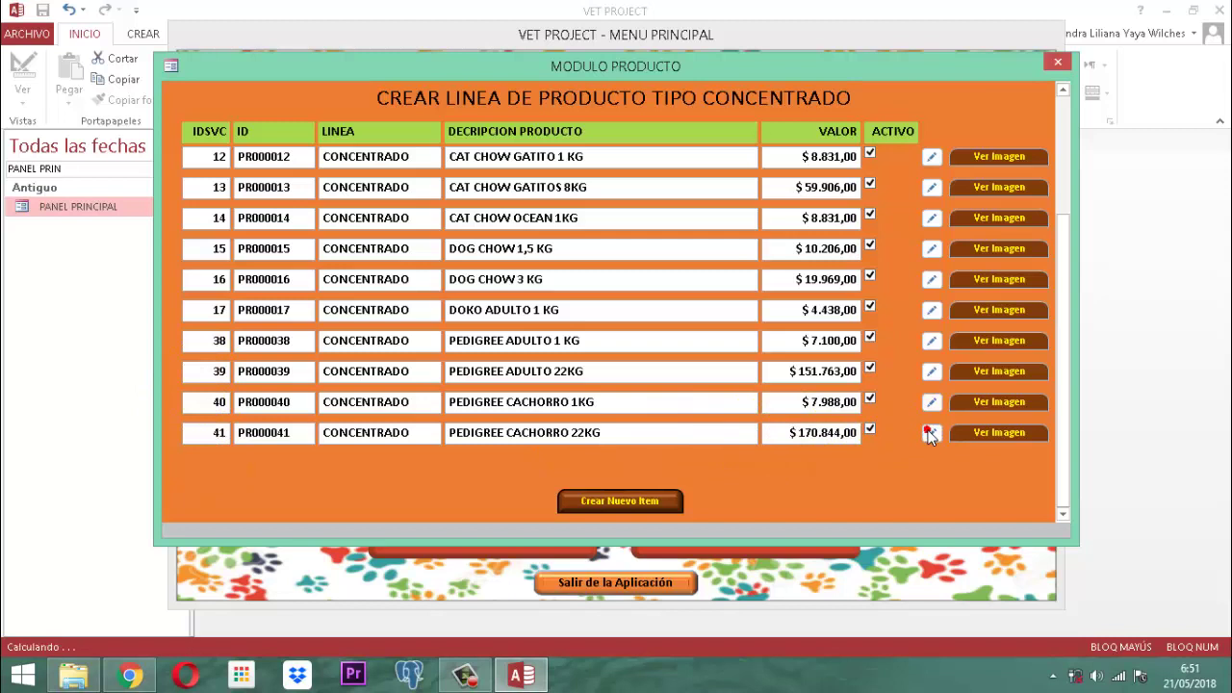
{"action": "left_click", "coordinate": [994, 432]}
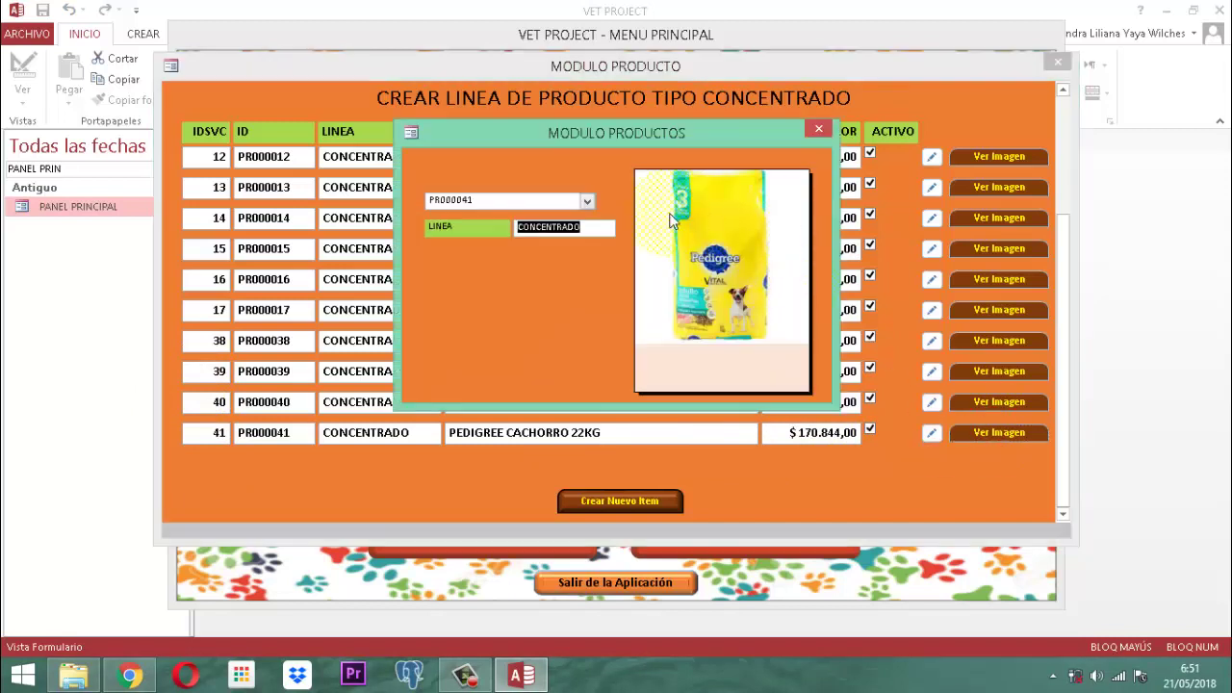
{"action": "left_click", "coordinate": [819, 128]}
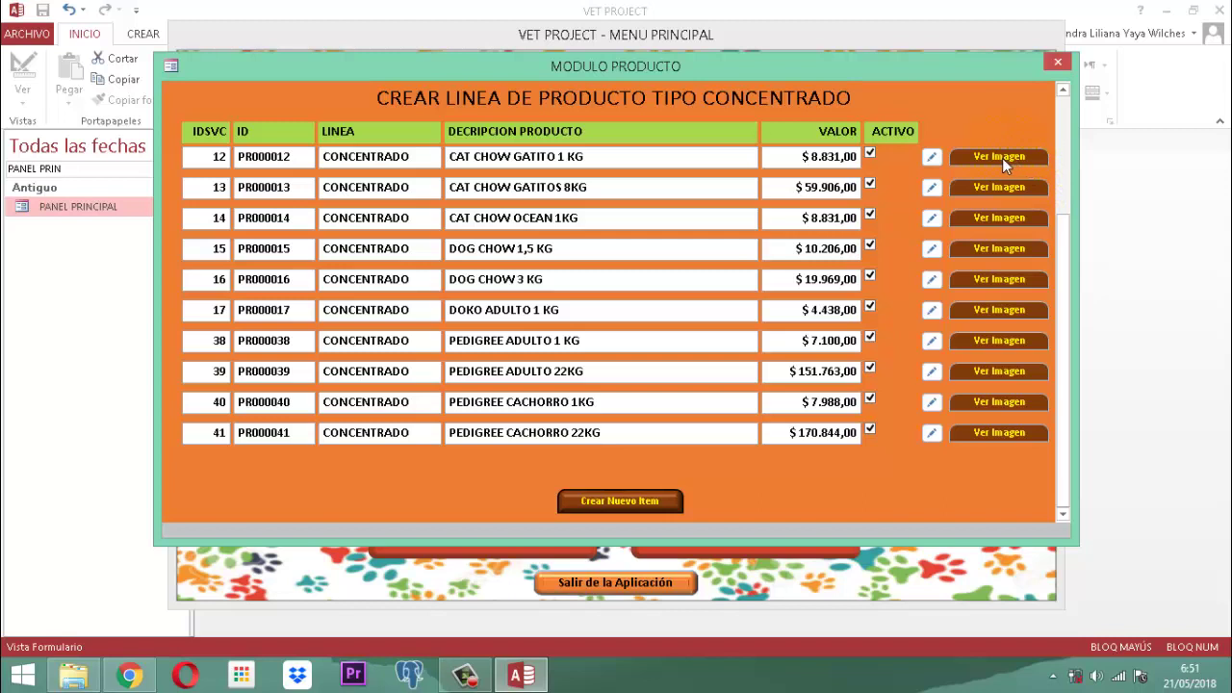
{"action": "left_click", "coordinate": [208, 157]}
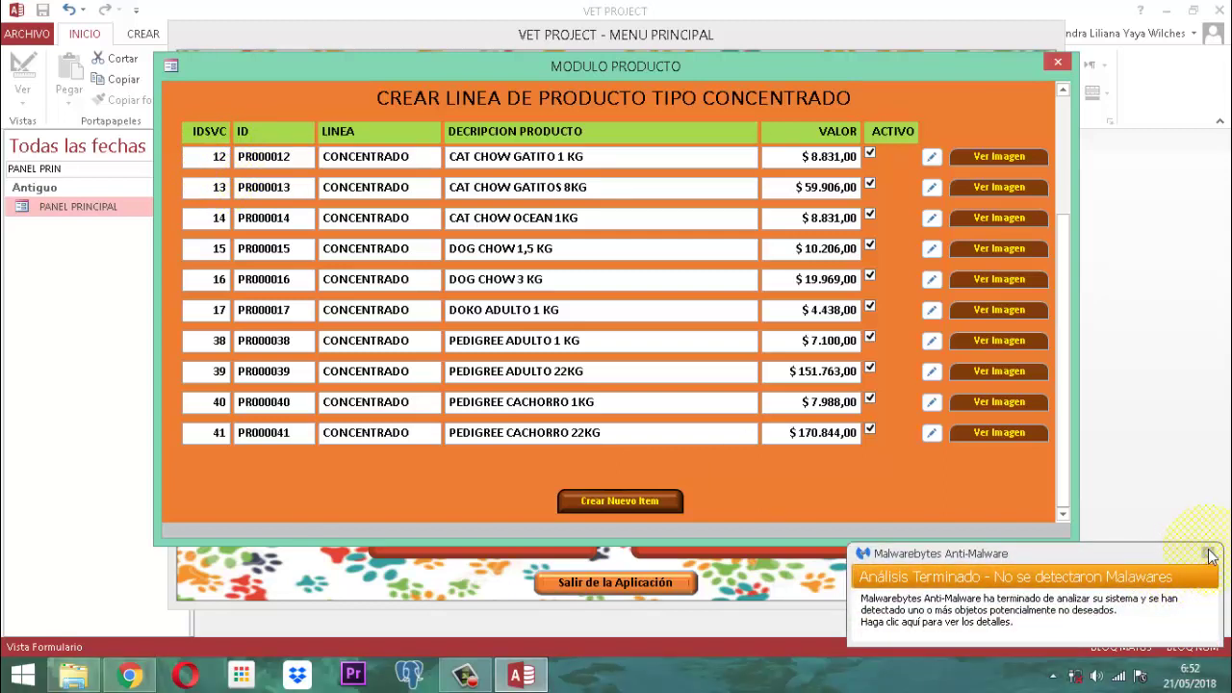
{"action": "left_click", "coordinate": [1207, 555]}
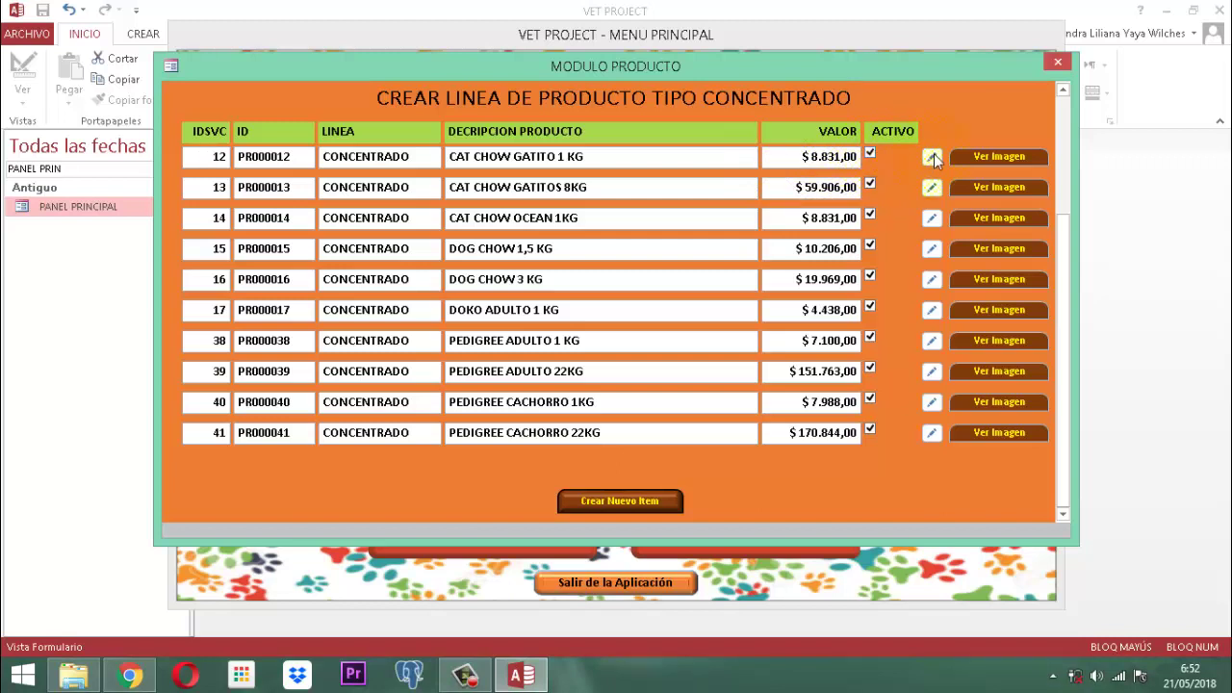
{"action": "left_click", "coordinate": [933, 159]}
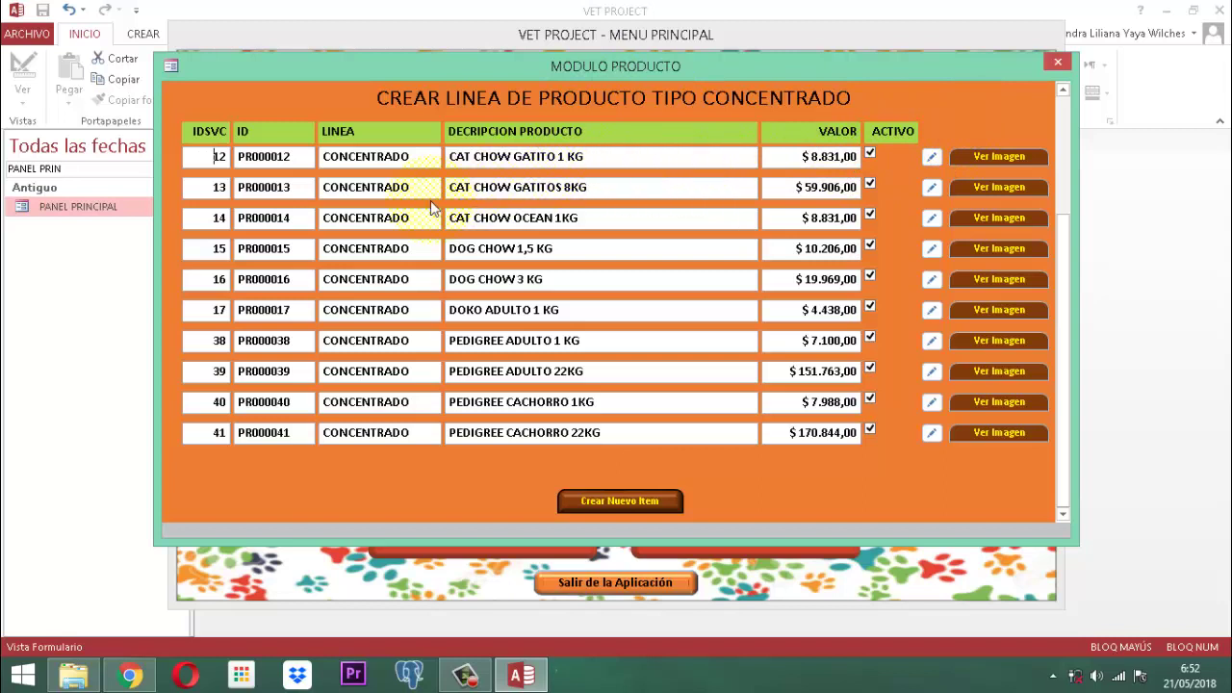
Step: Restore the accidentally erased PR000012 ID and make CAT CHOW GATITO 1 KG inactive
{"action": "double_click", "coordinate": [296, 157]}
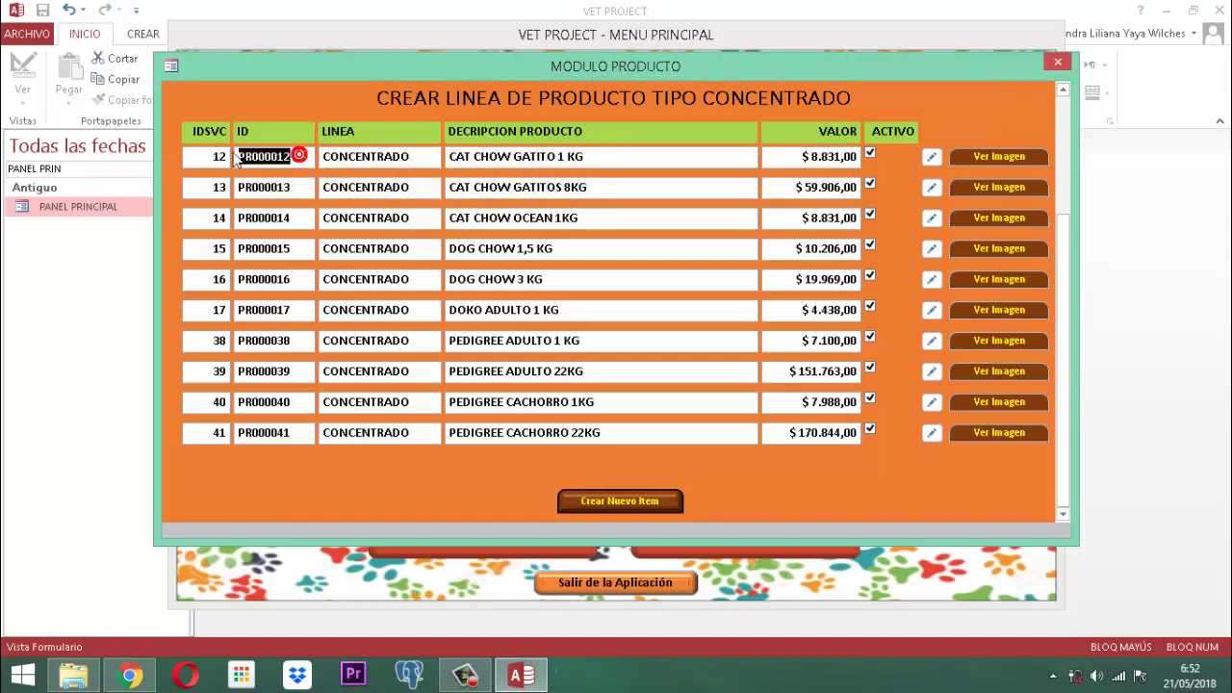
{"action": "key", "text": "BackSpace"}
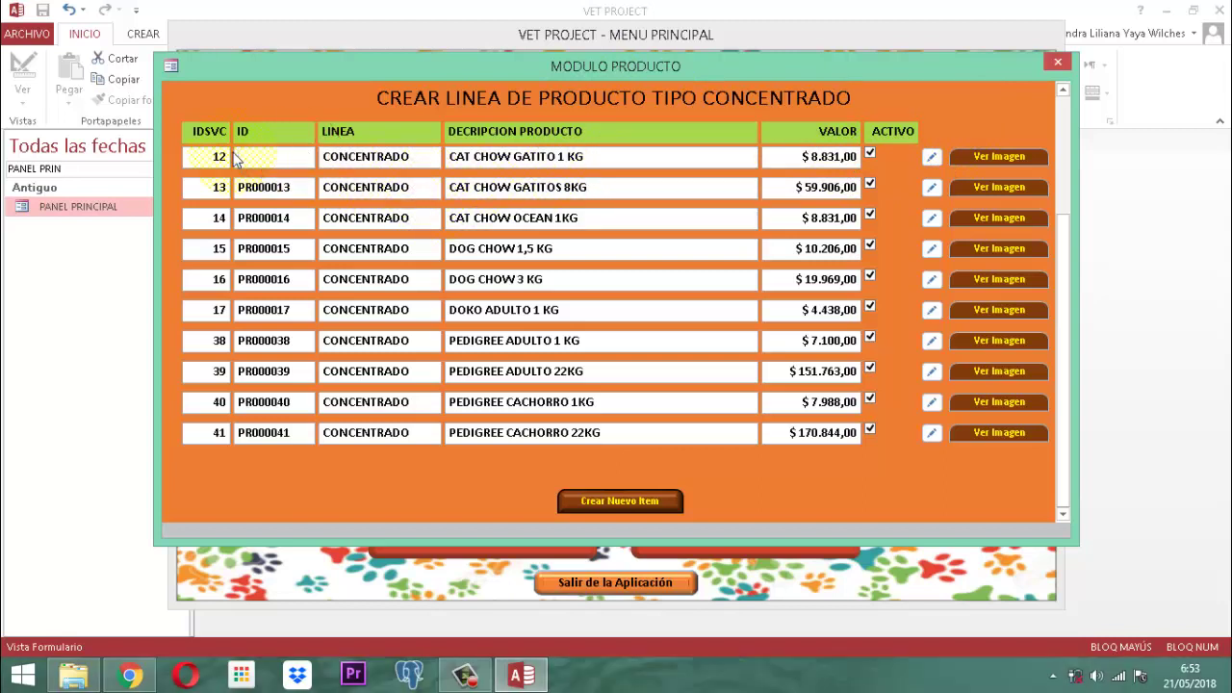
{"action": "key", "text": "ctrl+z"}
{"action": "left_click", "coordinate": [870, 156]}
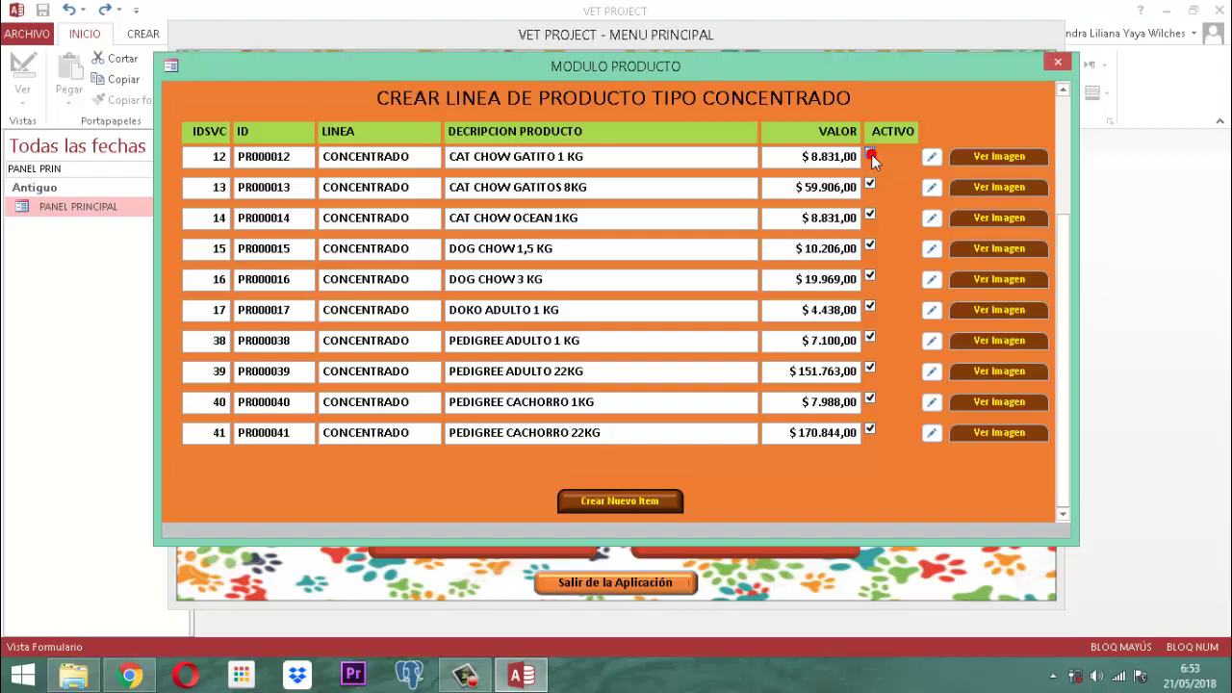
{"action": "left_click", "coordinate": [870, 156]}
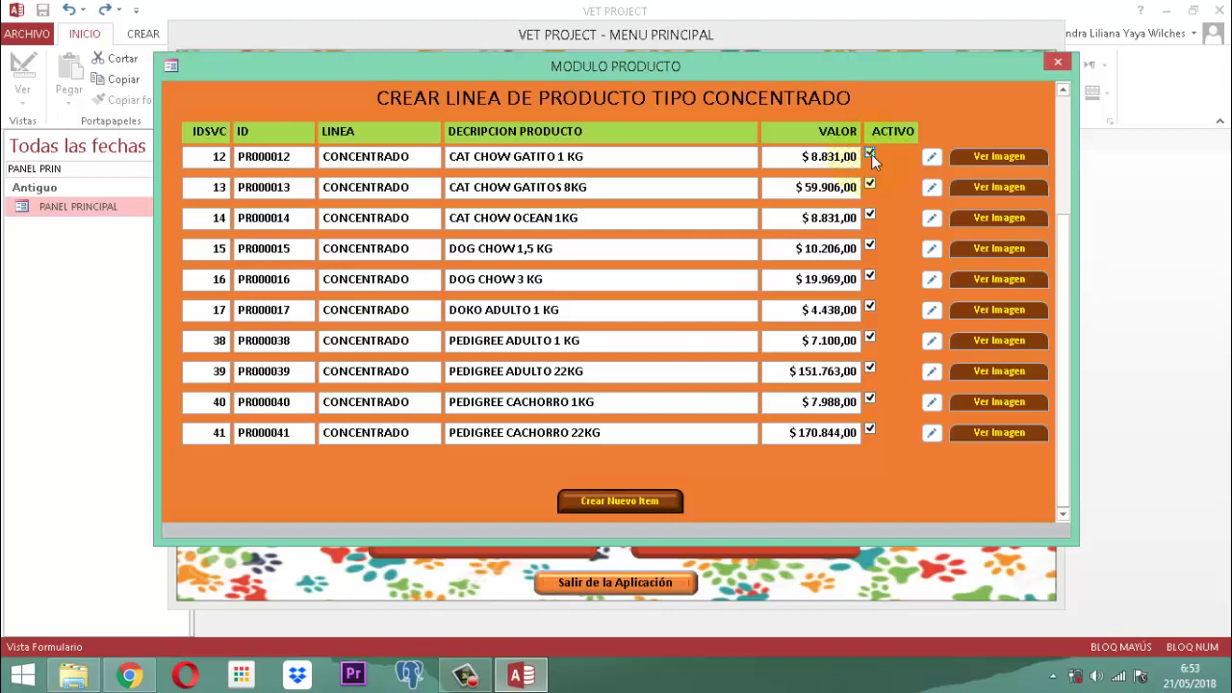
{"action": "left_click", "coordinate": [870, 156]}
{"action": "left_click", "coordinate": [871, 157]}
Step: Untick Activo for CAT CHOW 500GR (ID 8)
{"action": "scroll", "coordinate": [798, 217], "scroll_direction": "up", "scroll_amount": 2}
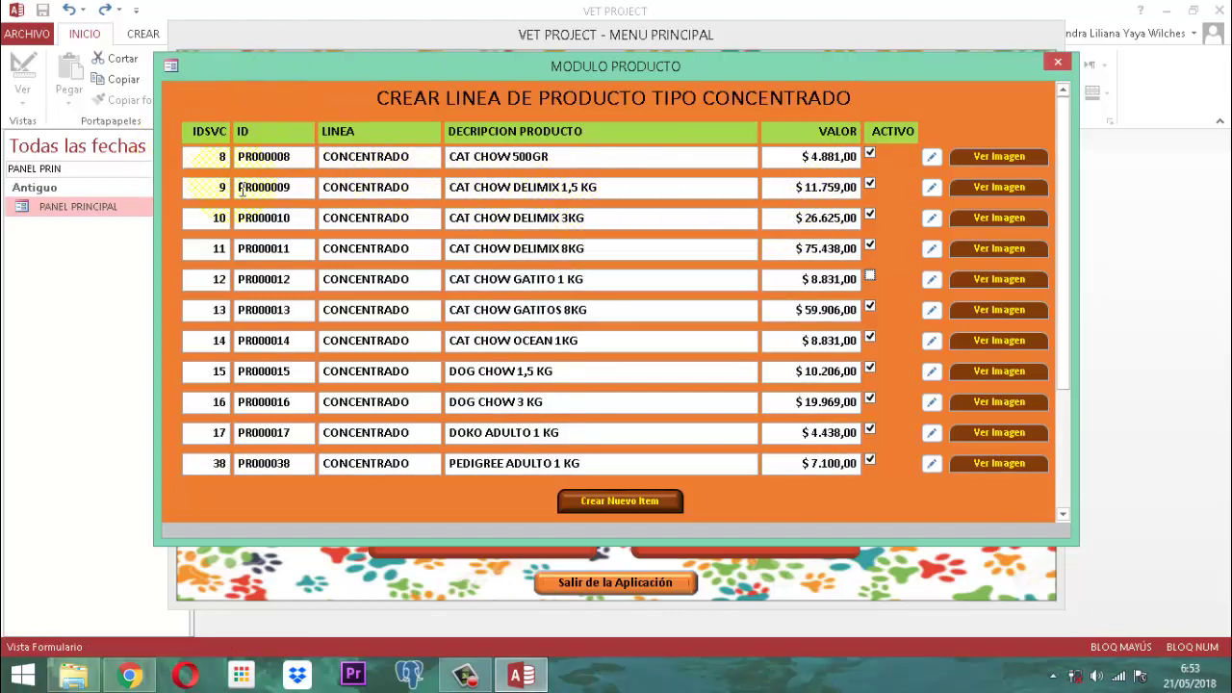
{"action": "left_click", "coordinate": [869, 154]}
{"action": "left_click", "coordinate": [869, 155]}
Step: Save and close the concentrate product form, the services module form and the main menu form
{"action": "right_click", "coordinate": [639, 74]}
{"action": "left_click", "coordinate": [672, 70]}
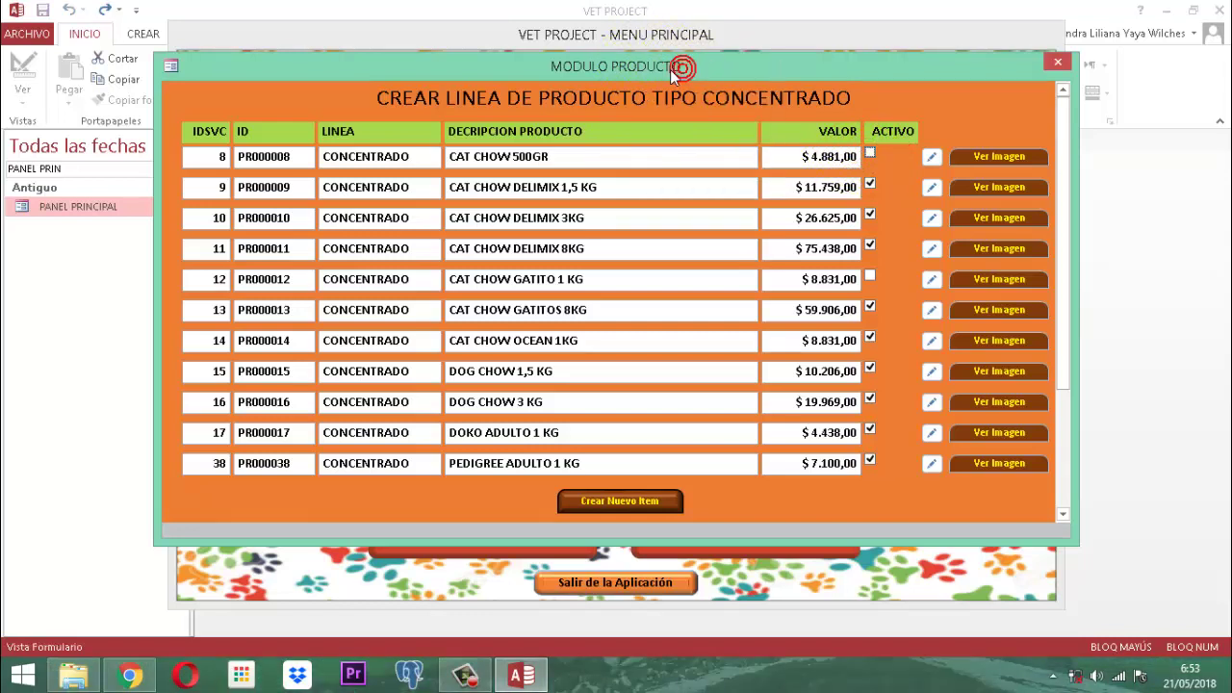
{"action": "right_click", "coordinate": [671, 72]}
{"action": "left_click", "coordinate": [696, 108]}
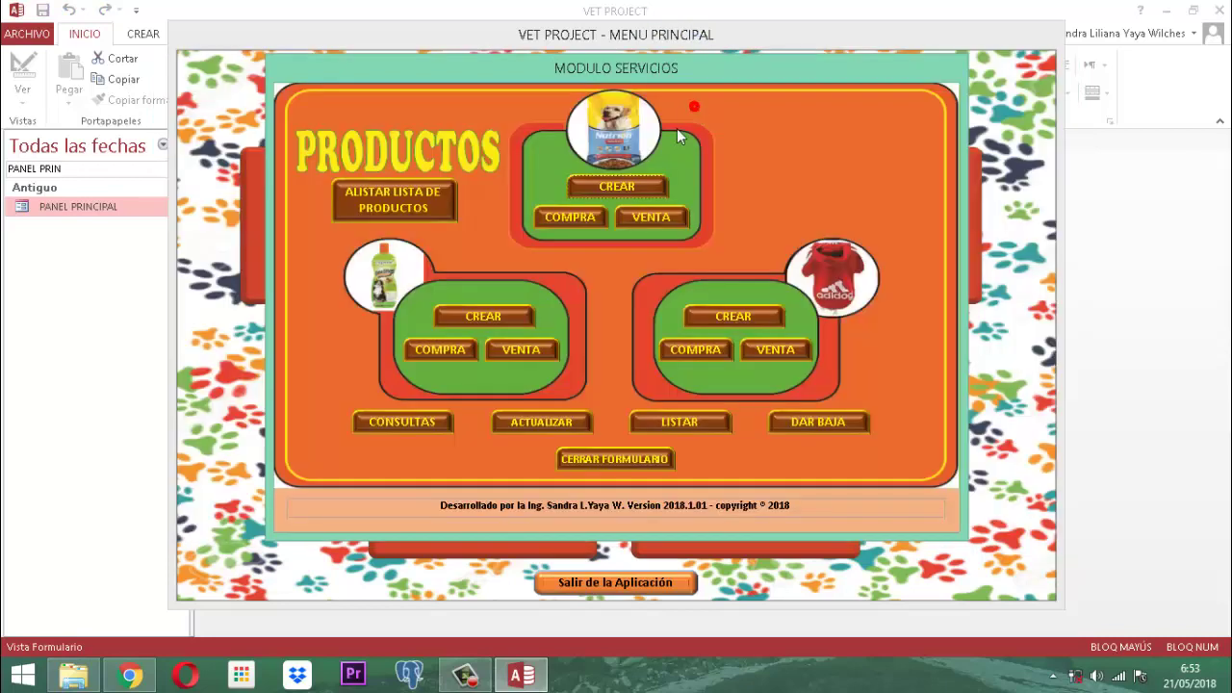
{"action": "right_click", "coordinate": [620, 75]}
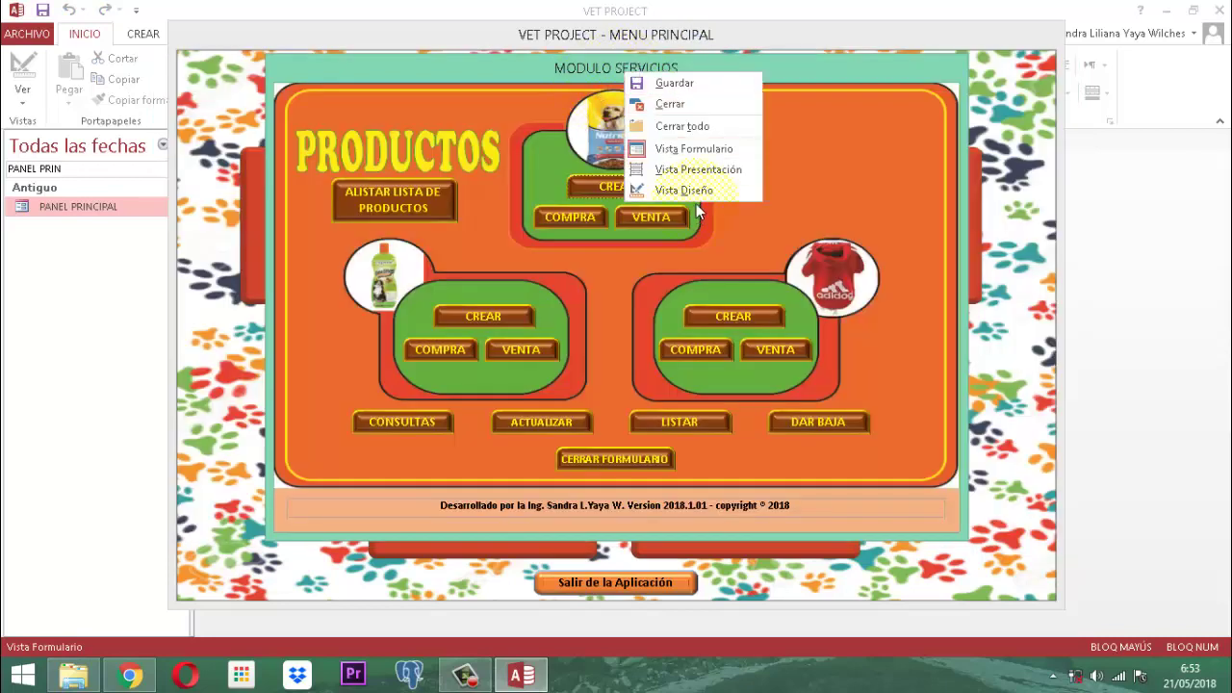
{"action": "left_click", "coordinate": [634, 458]}
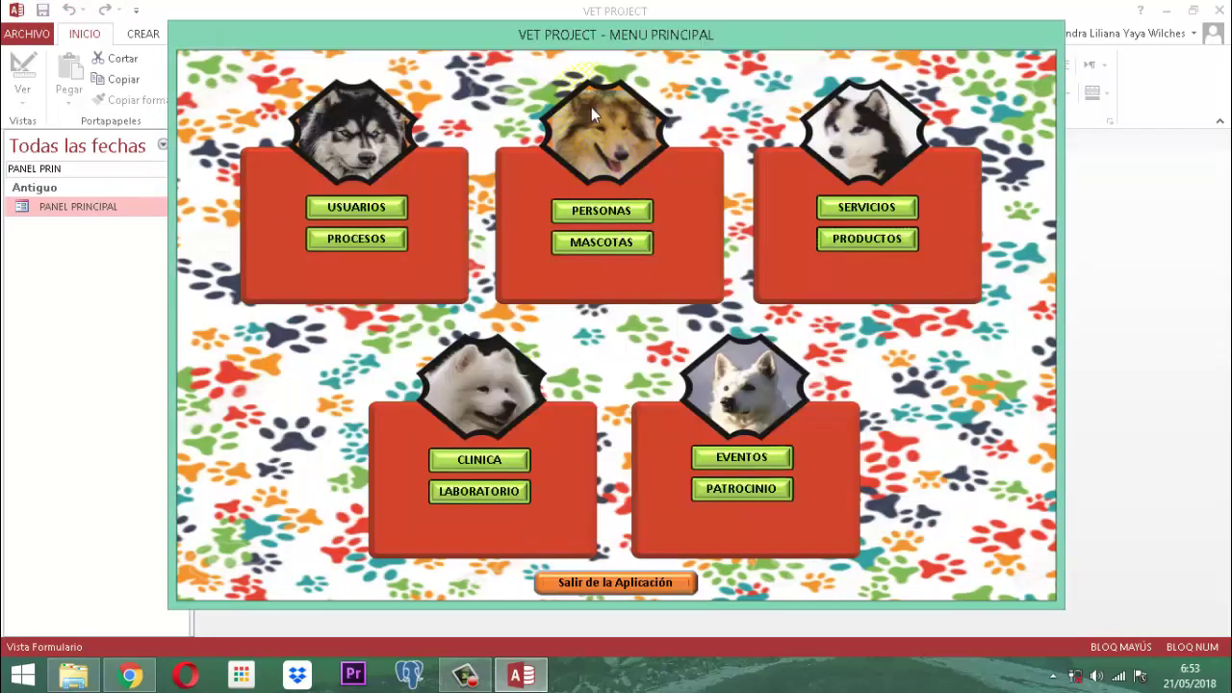
{"action": "right_click", "coordinate": [597, 35]}
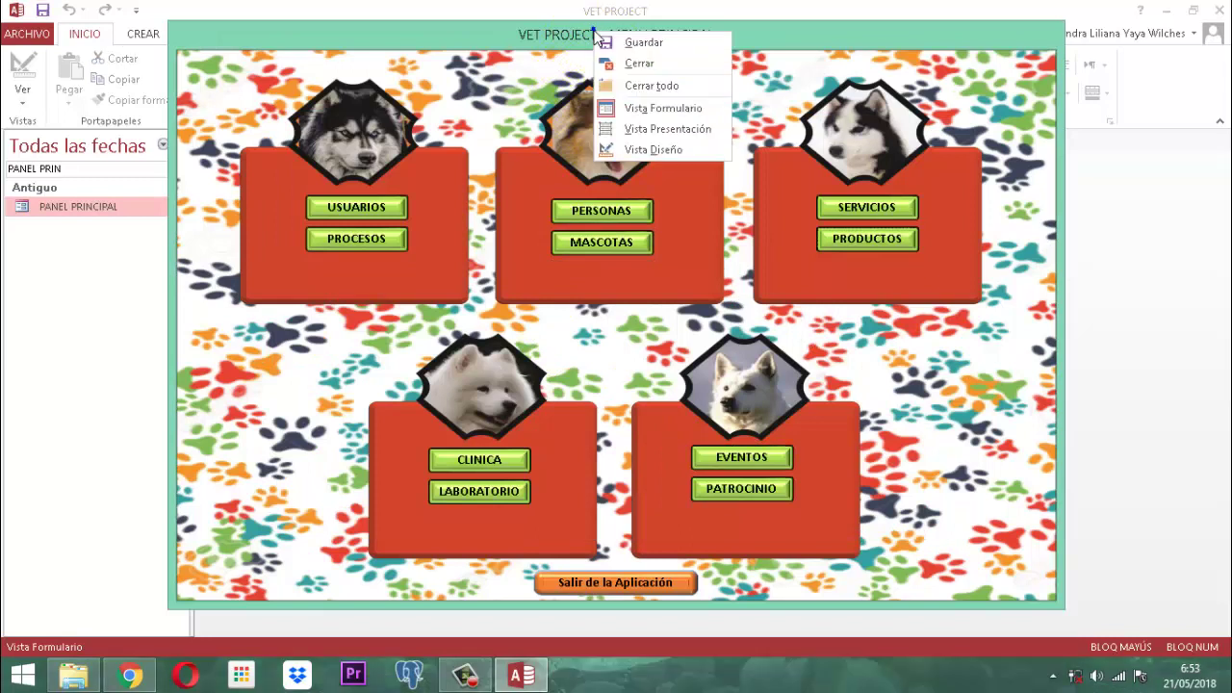
{"action": "left_click", "coordinate": [635, 64]}
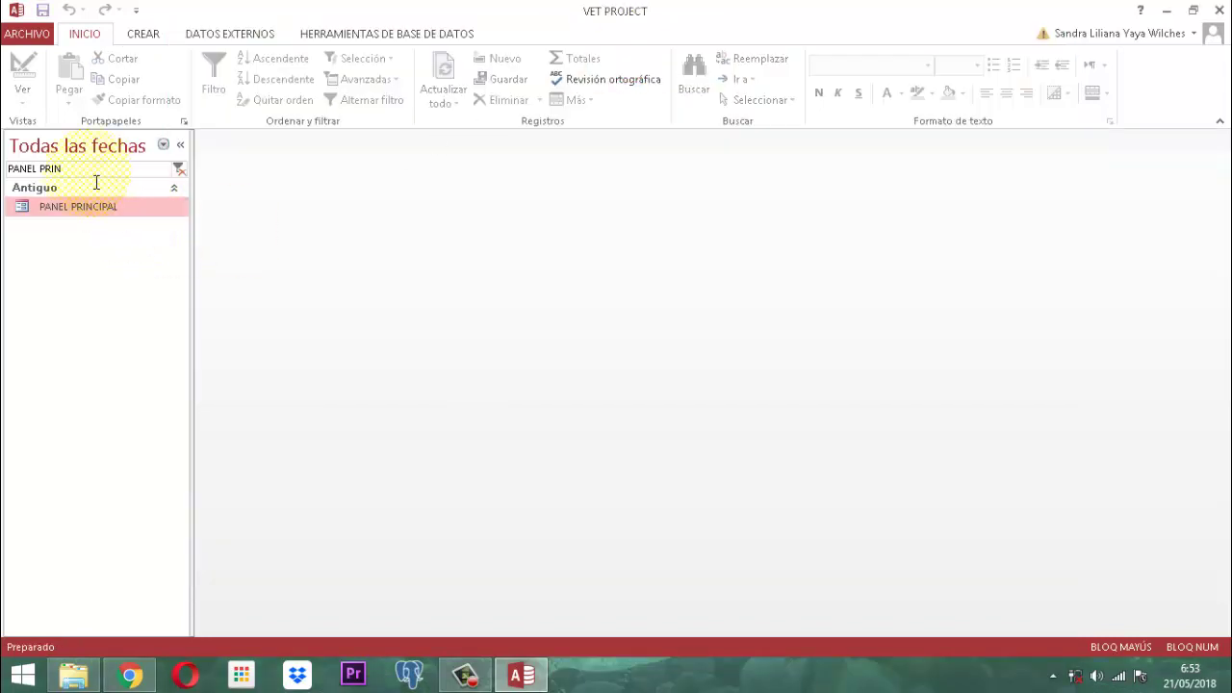
Step: Filter the Navigation Pane with 'csLN1' and open FmCsln1producto in Design View
{"action": "left_click_drag", "start_coordinate": [86, 174], "coordinate": [5, 178]}
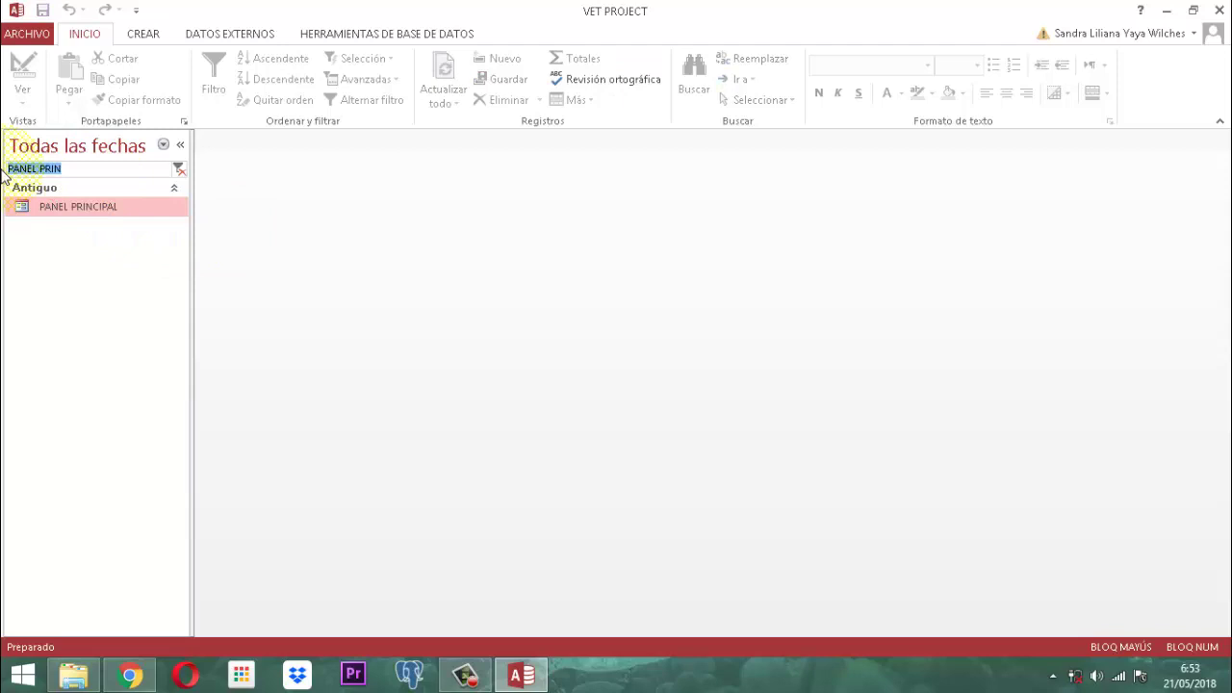
{"action": "type", "text": "csLN1"}
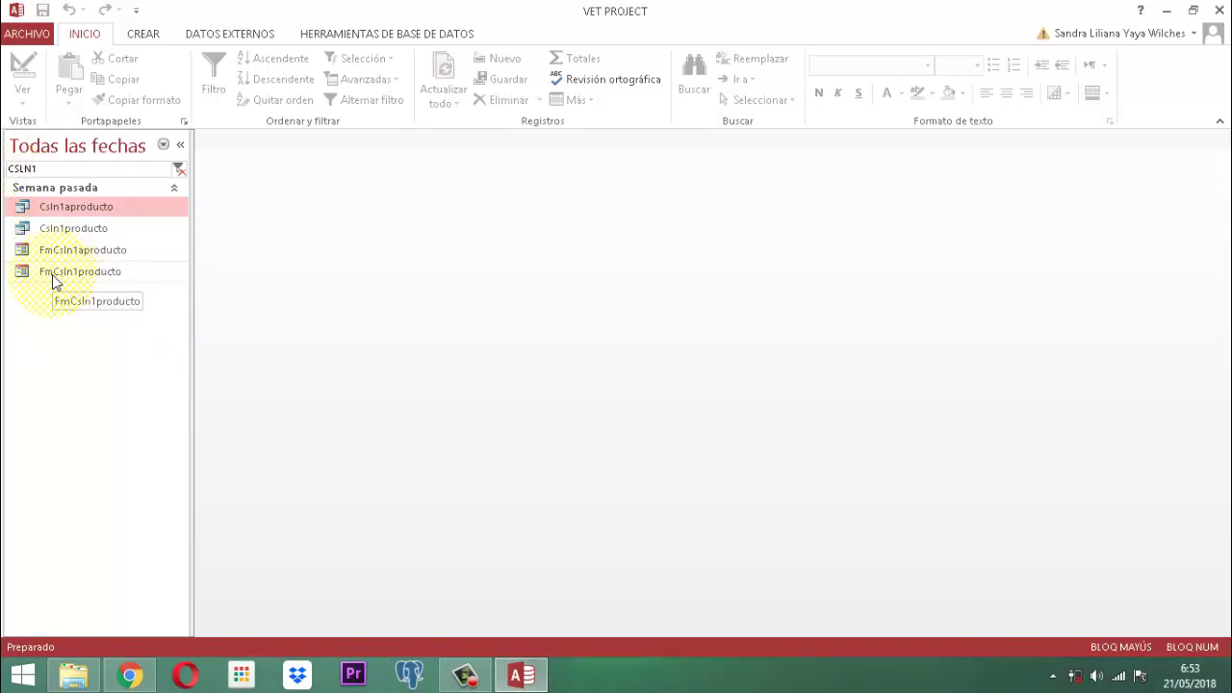
{"action": "right_click", "coordinate": [91, 272]}
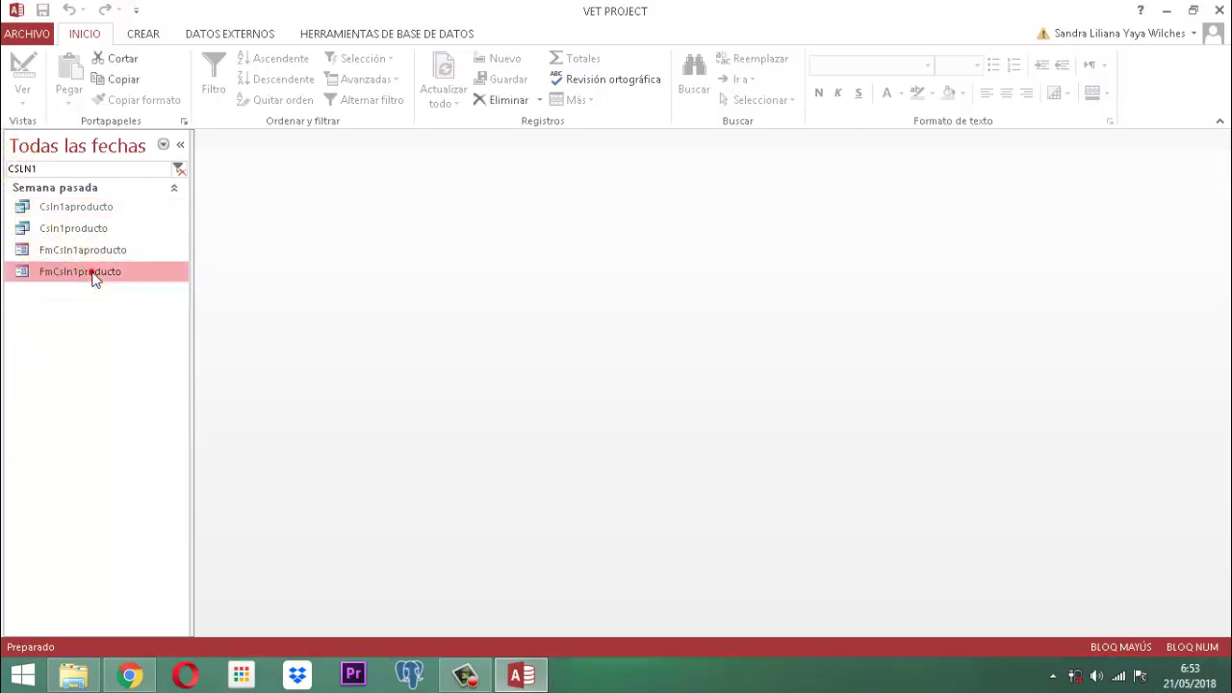
{"action": "left_click", "coordinate": [171, 328]}
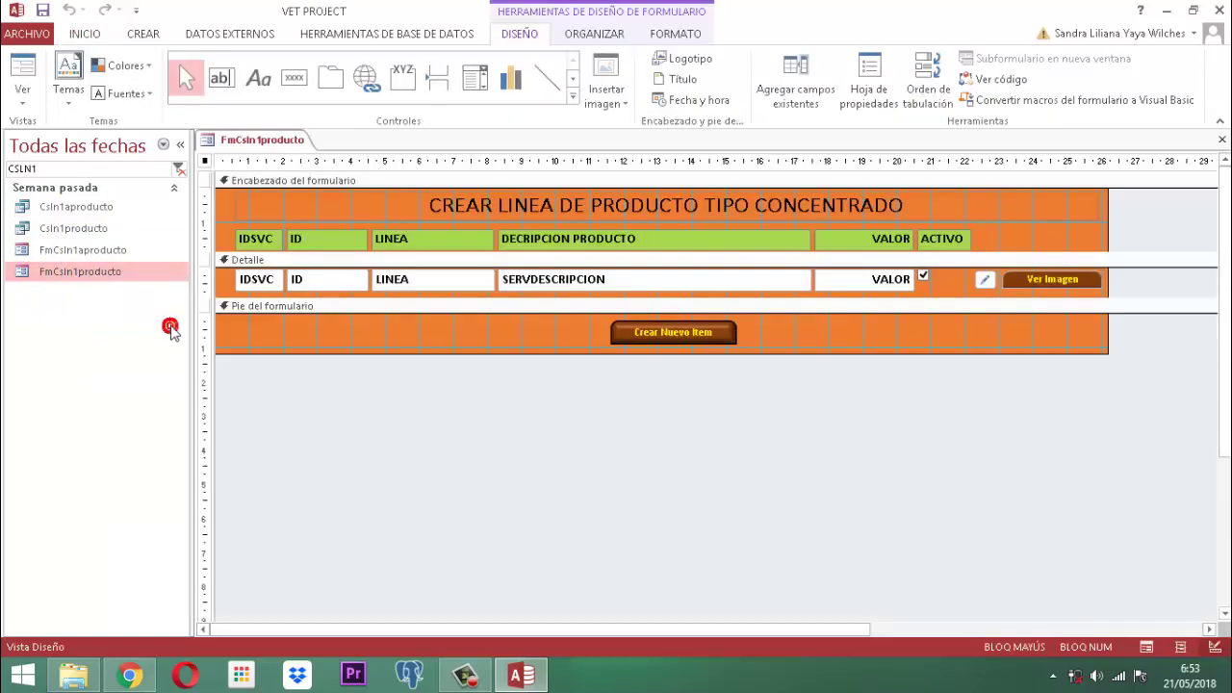